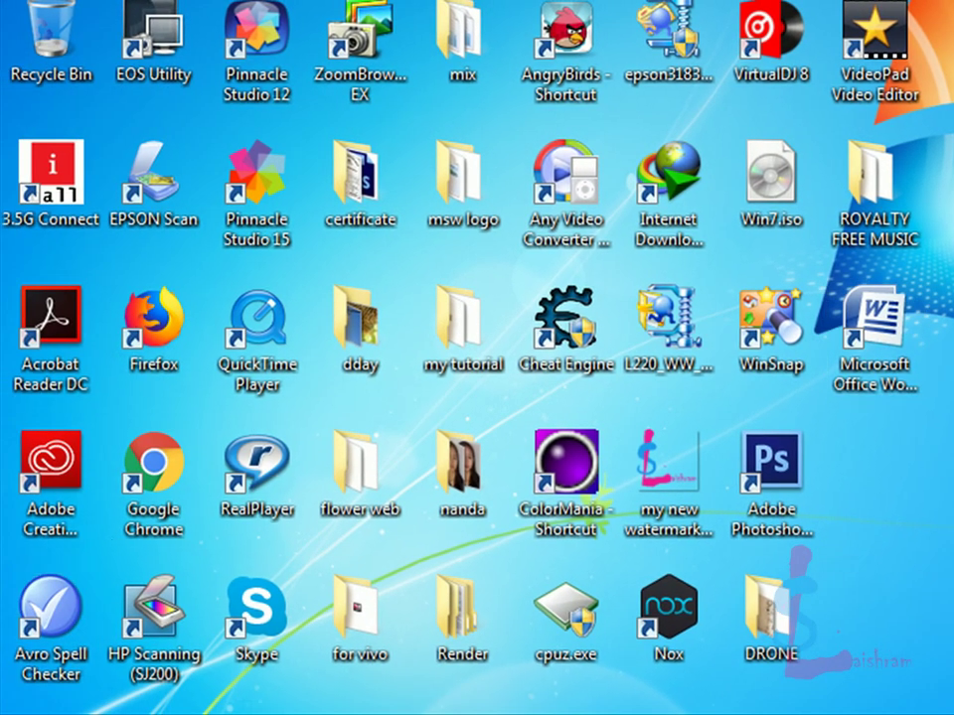
- Launch Microsoft Office Word 2007 from the Start menu's Microsoft Office folder
key("super")
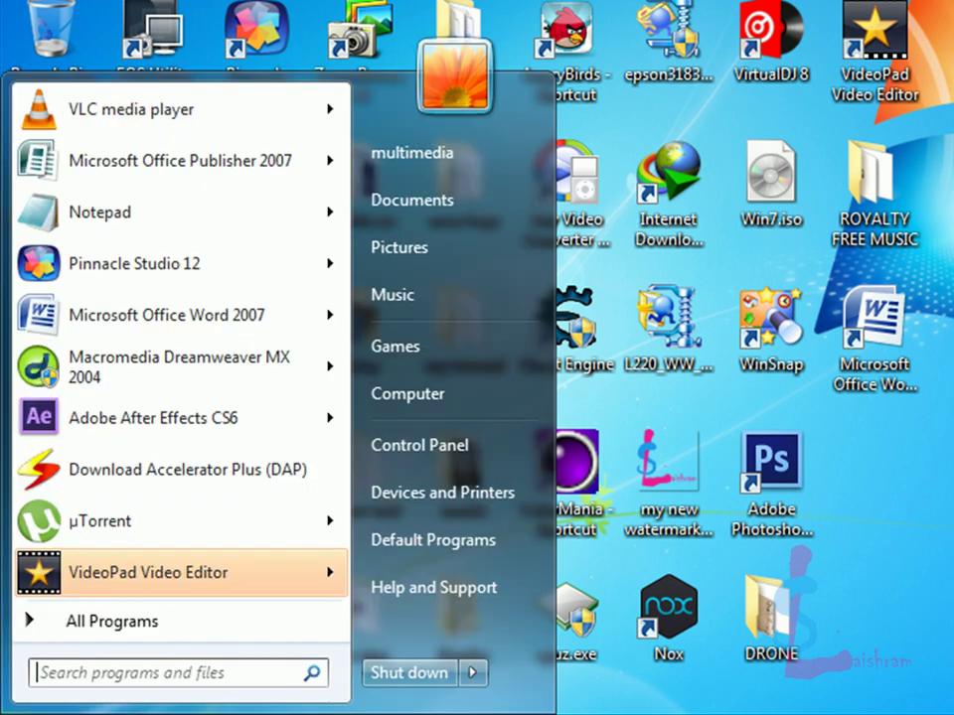
left_click(120, 635)
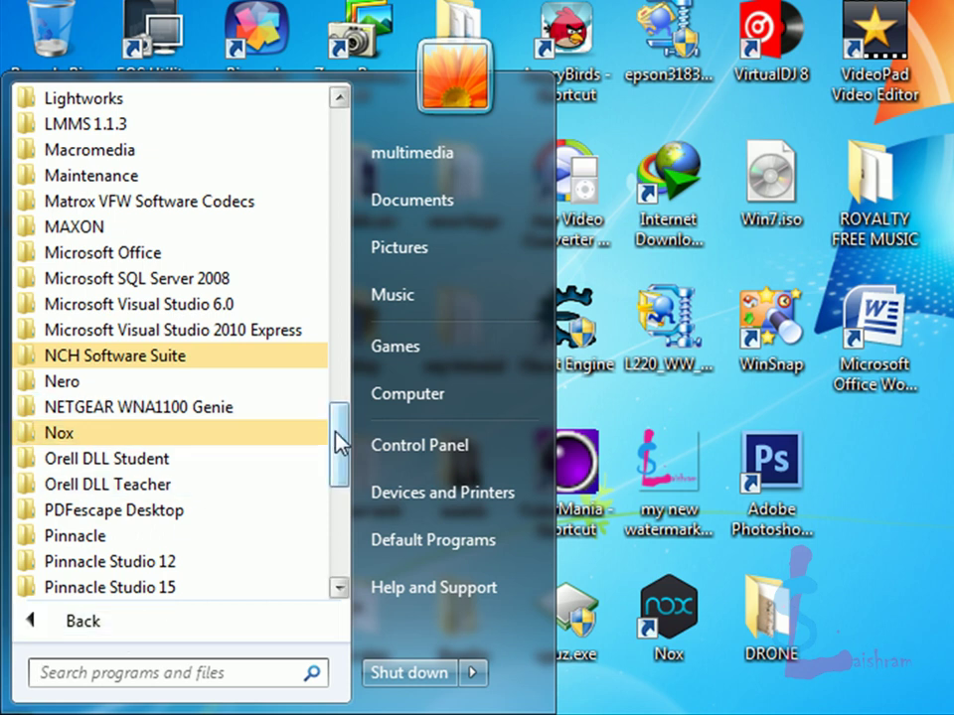
left_click(144, 256)
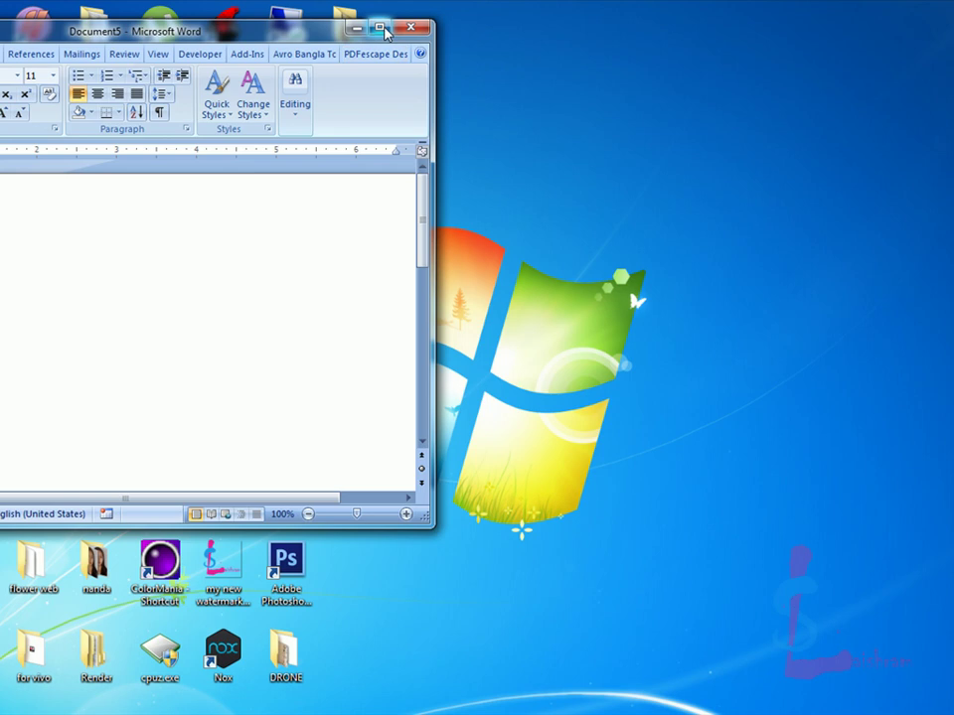
- Maximize the Word window so the blank document fills the screen
left_click(380, 29)
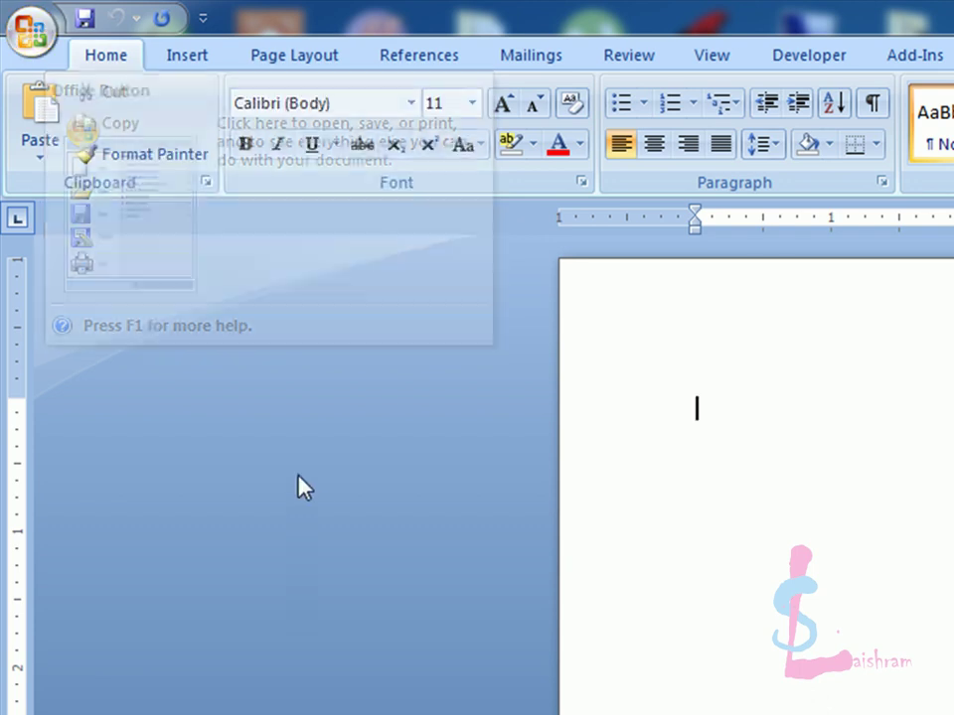
left_click(33, 43)
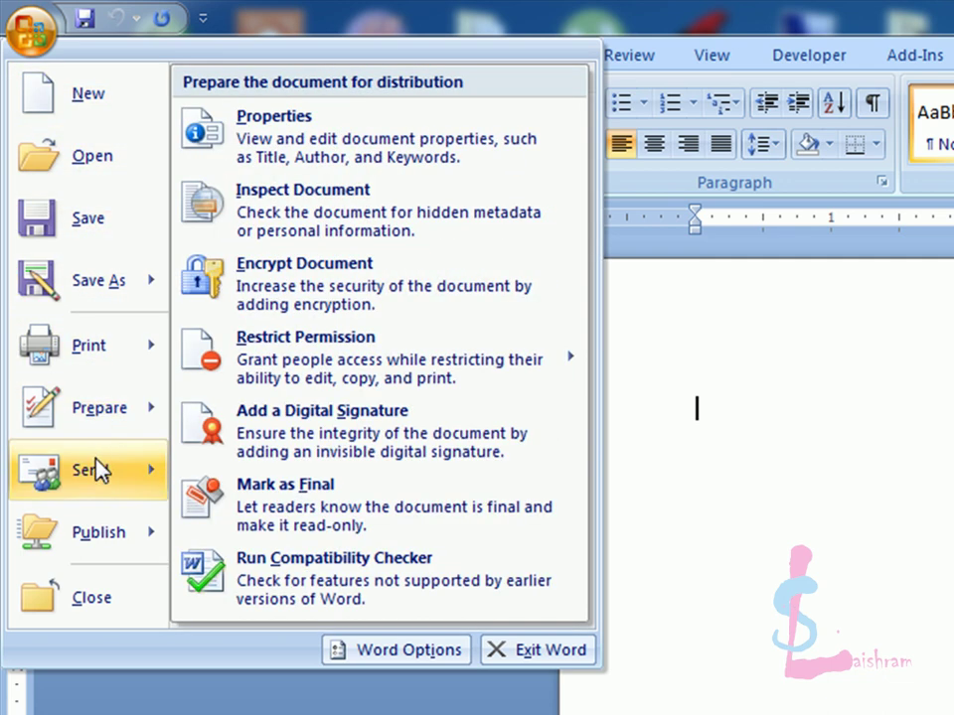
mouse_move(96, 477)
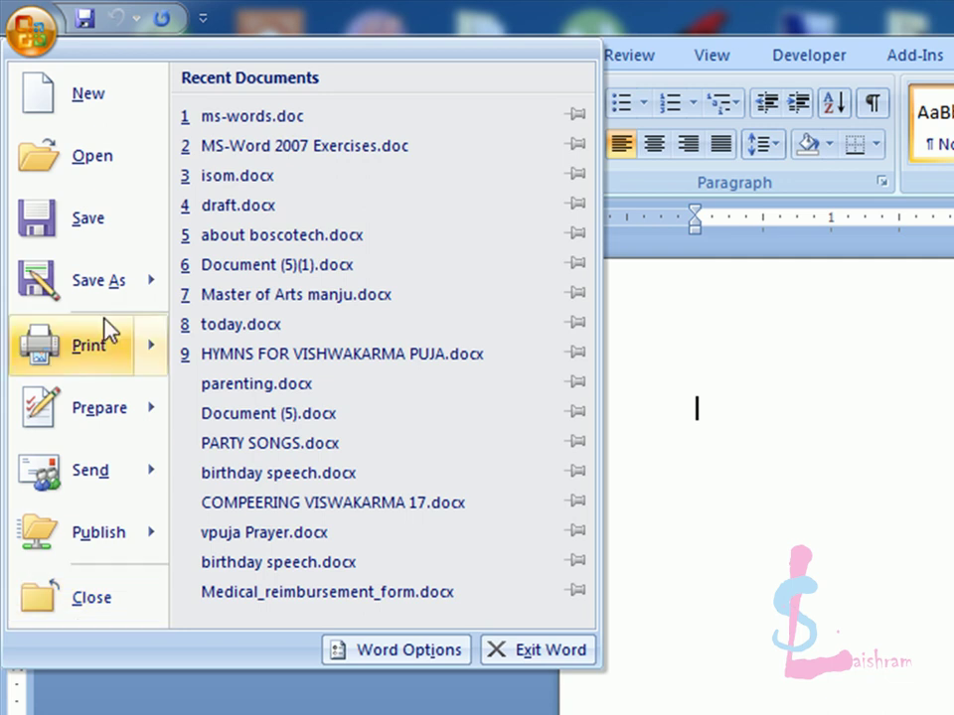
left_click(20, 40)
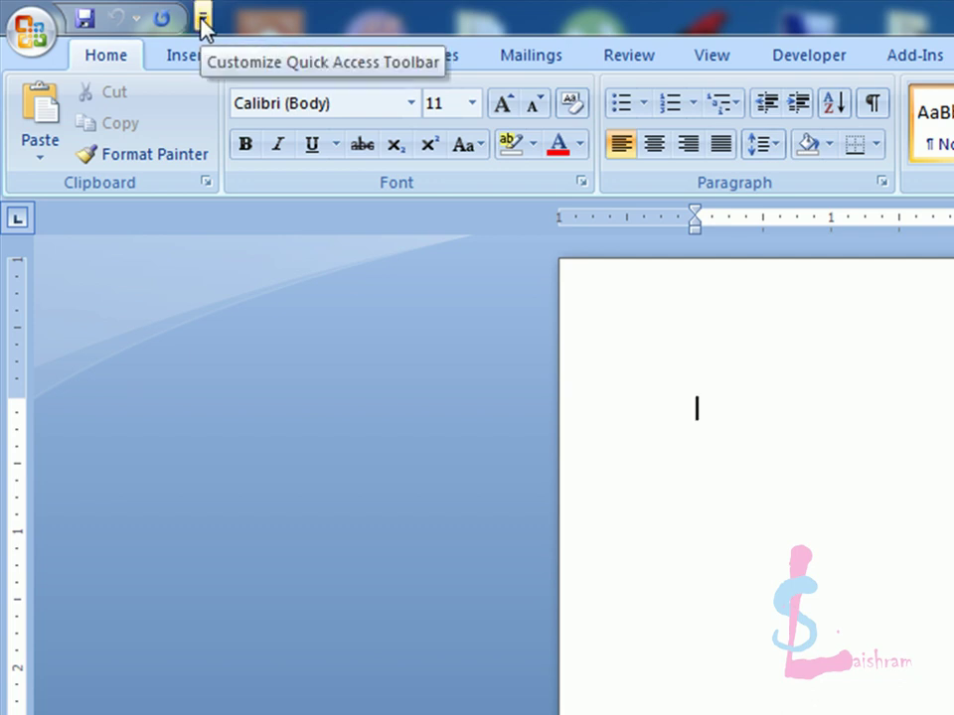
- Add the Open and New commands to the Quick Access Toolbar
left_click(203, 20)
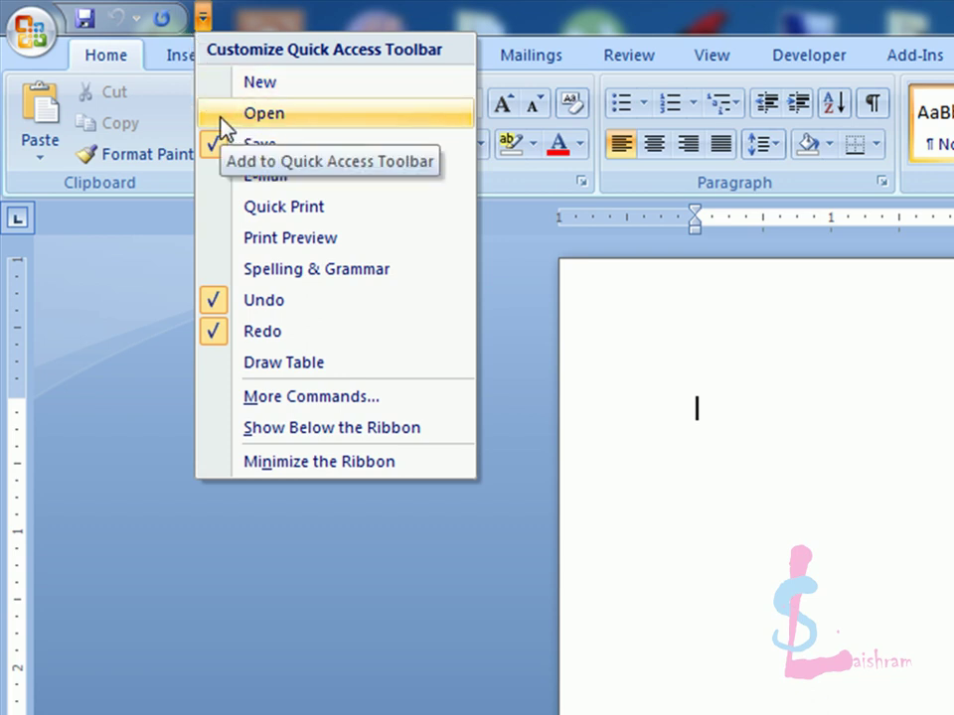
left_click(219, 116)
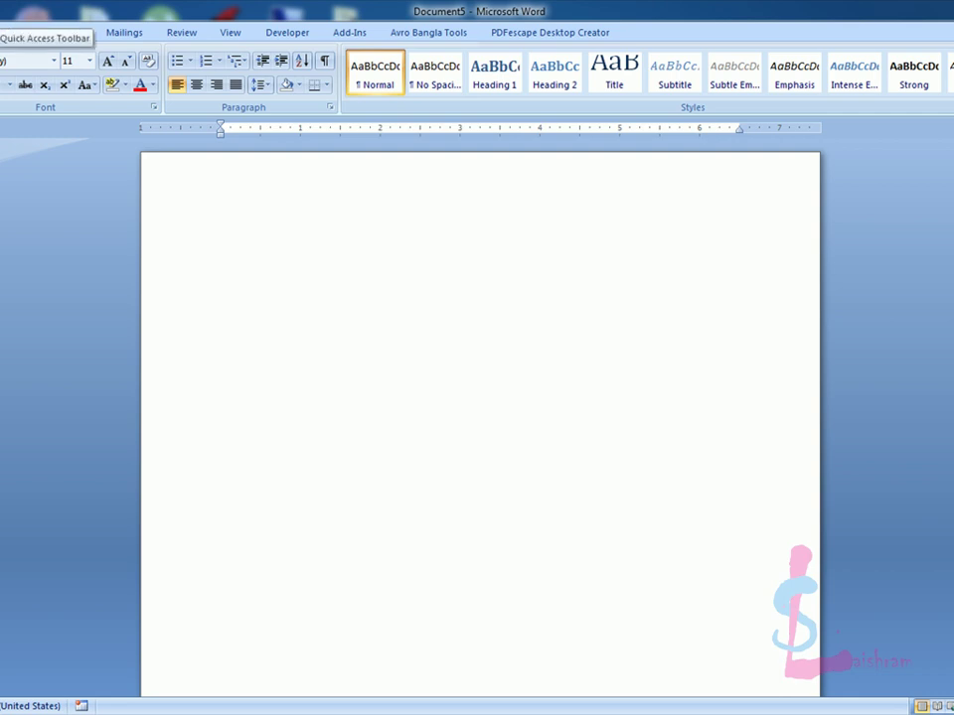
left_click(3, 22)
left_click(50, 46)
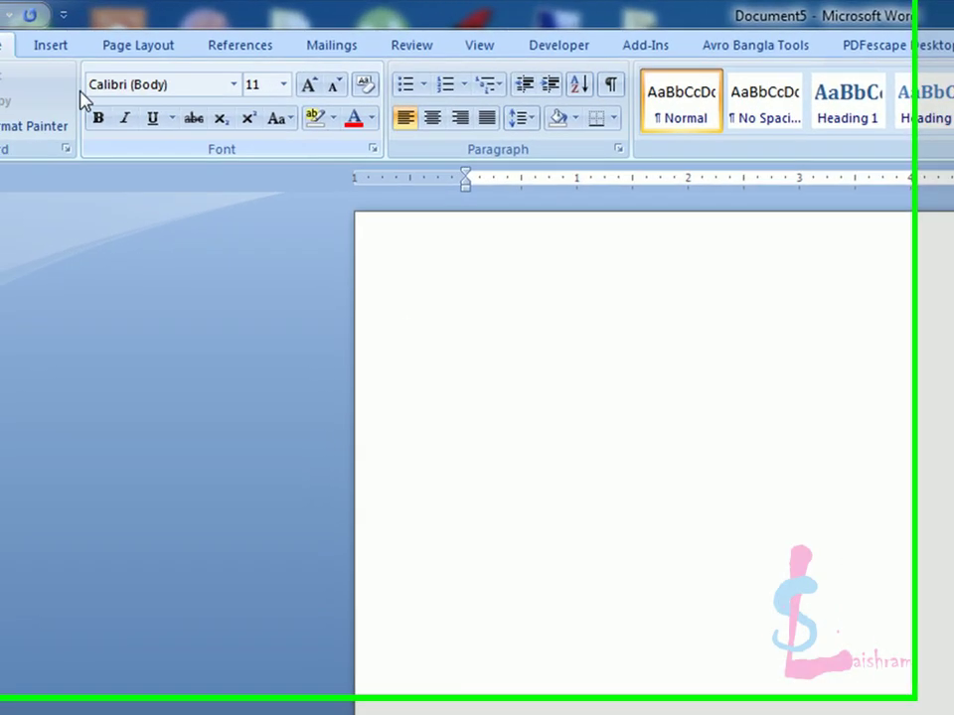
- Turn on Minimize the Ribbon so only the tab names show
left_click(63, 14)
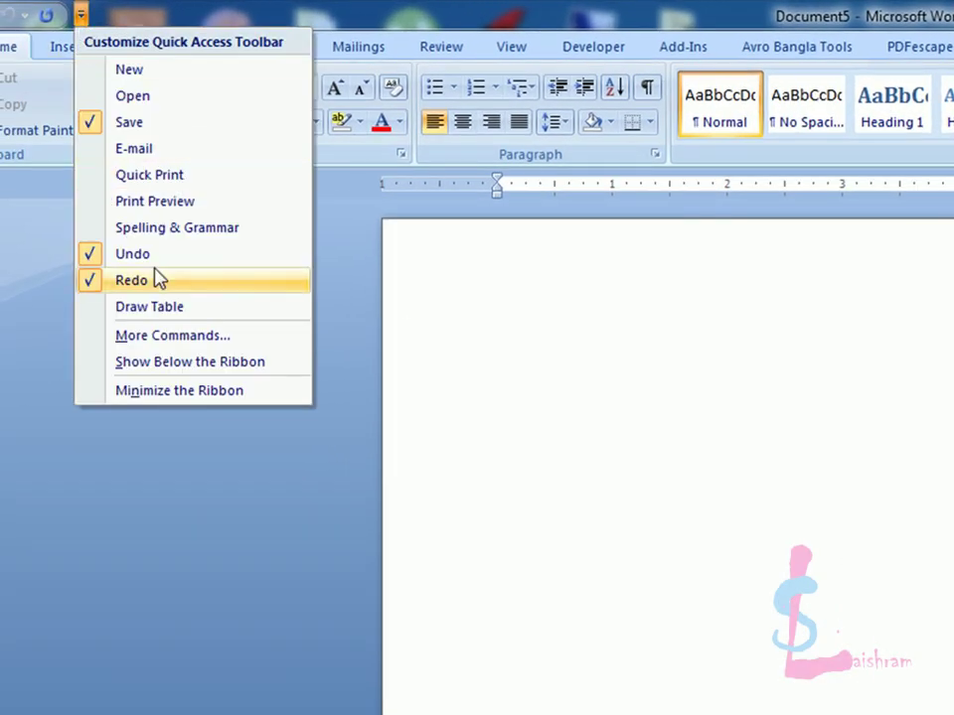
left_click(147, 395)
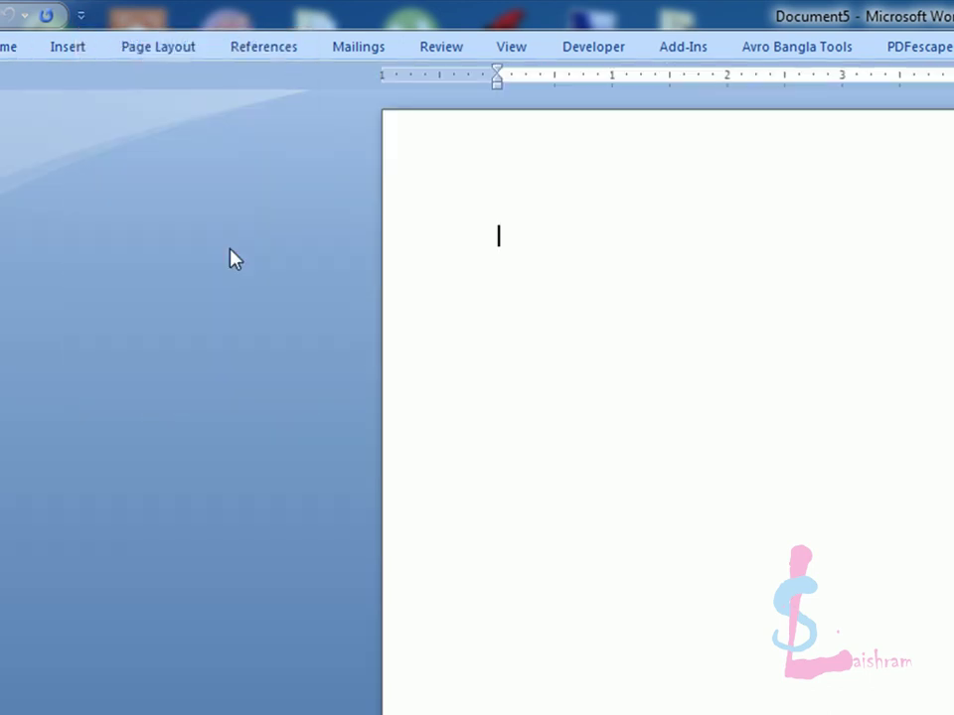
left_click(81, 15)
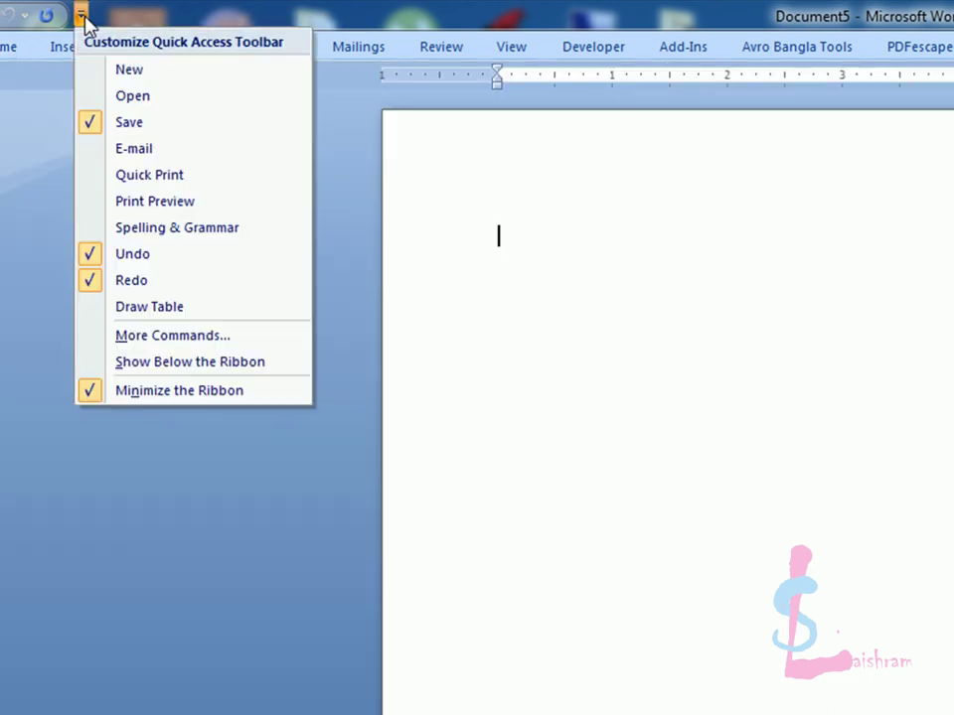
- Uncheck Minimize the Ribbon to expand the full ribbon again
left_click(112, 393)
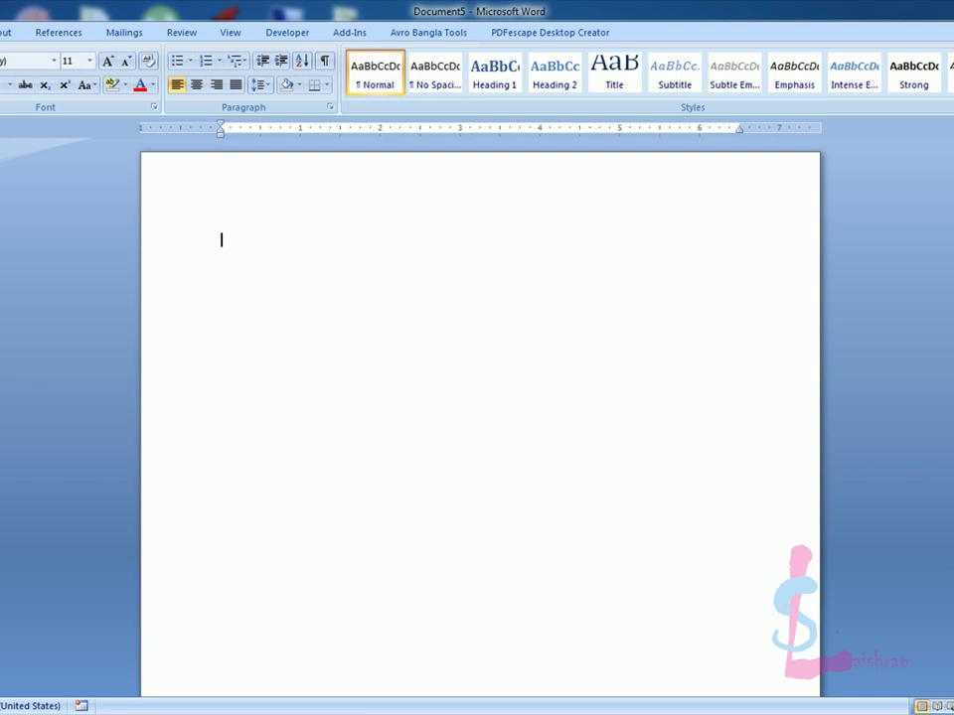
- Switch to Document4 and set the story's first paragraph in Arial
left_click(292, 677)
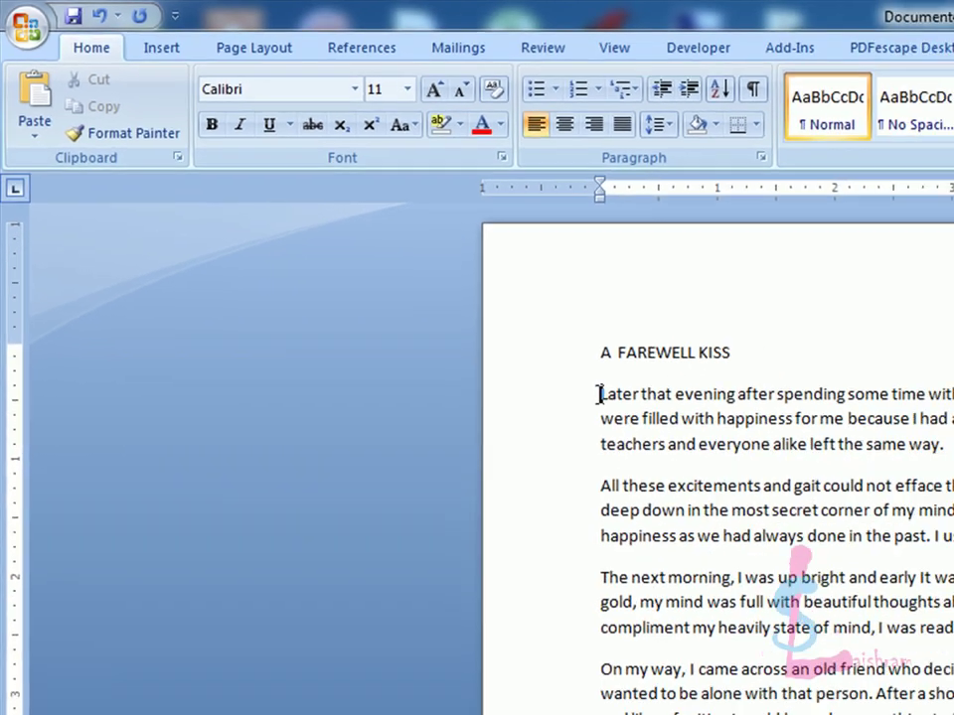
left_click_drag(600, 396, 941, 443)
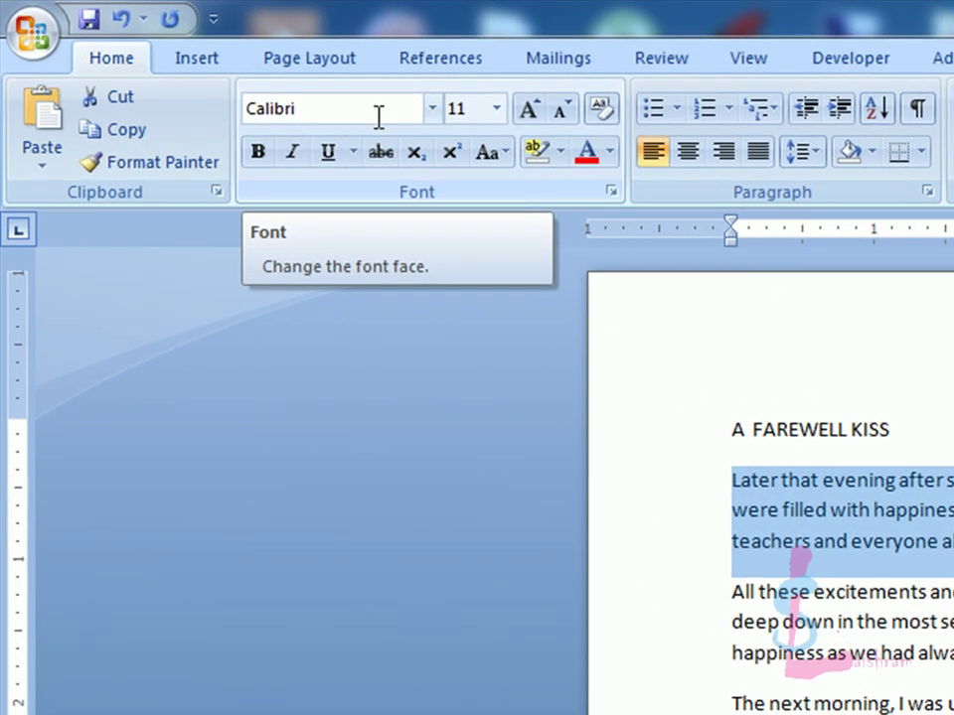
left_click(432, 109)
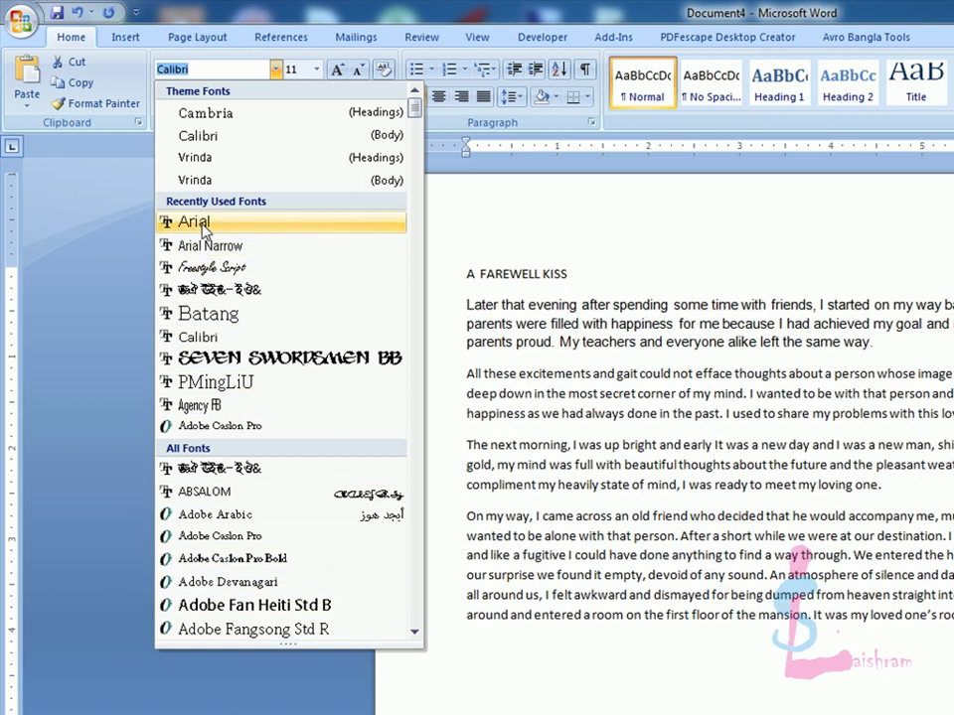
left_click(209, 225)
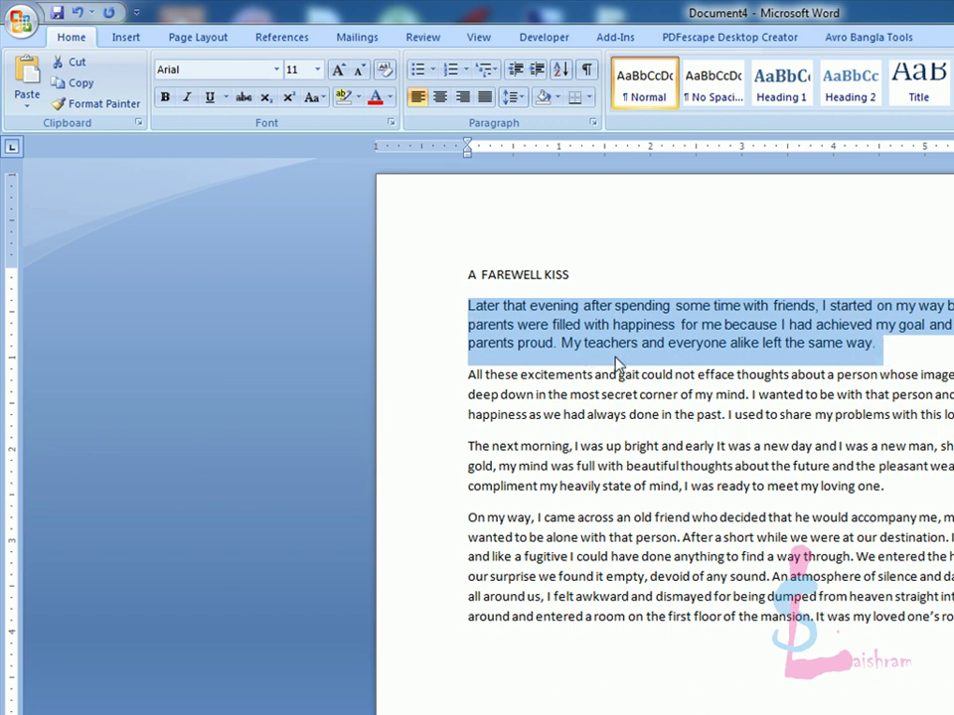
- Set the story's first paragraph to 12-point size
left_click(556, 343)
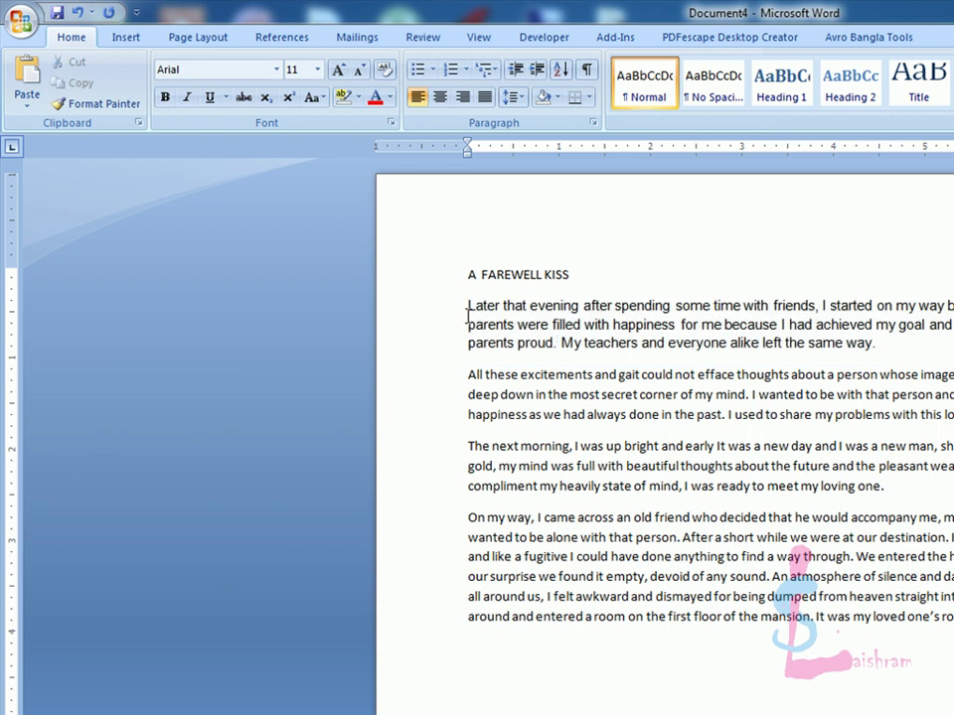
left_click_drag(464, 305, 879, 348)
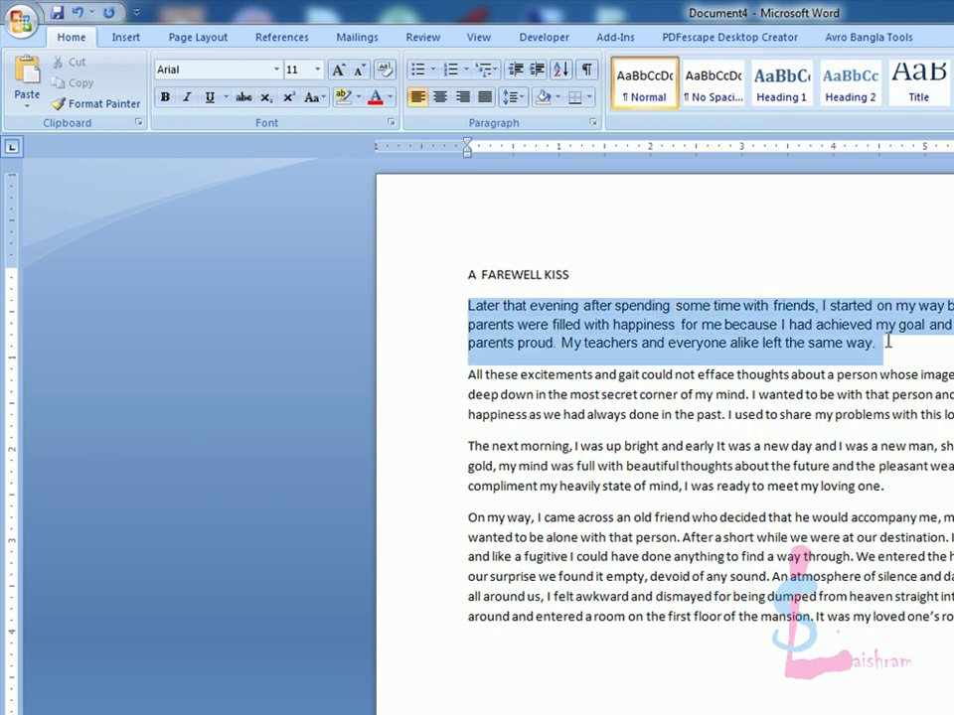
left_click(318, 72)
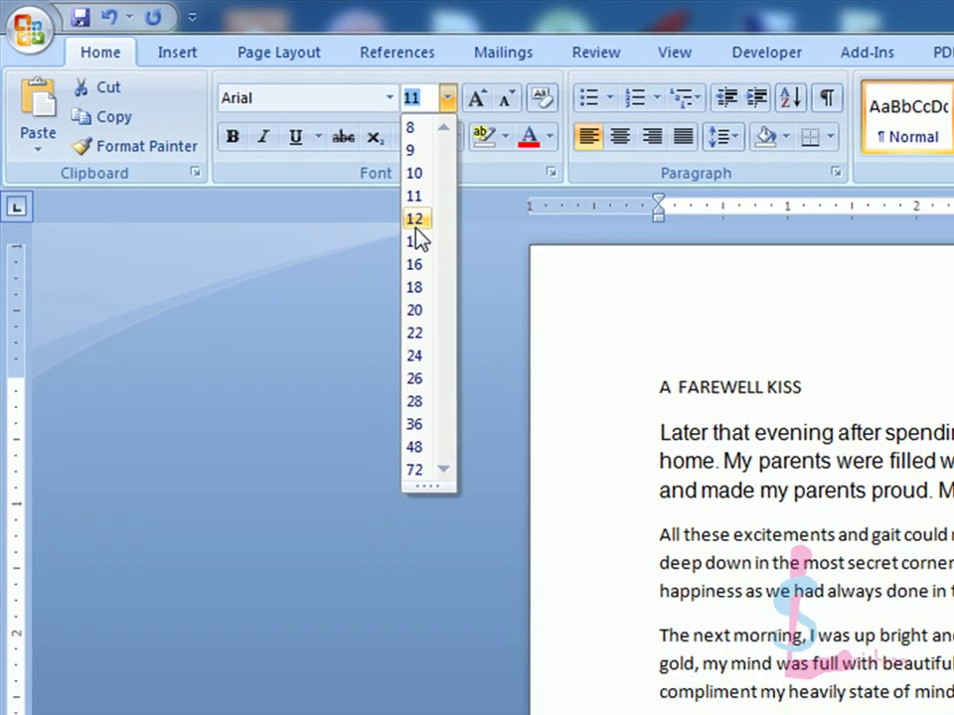
left_click(461, 253)
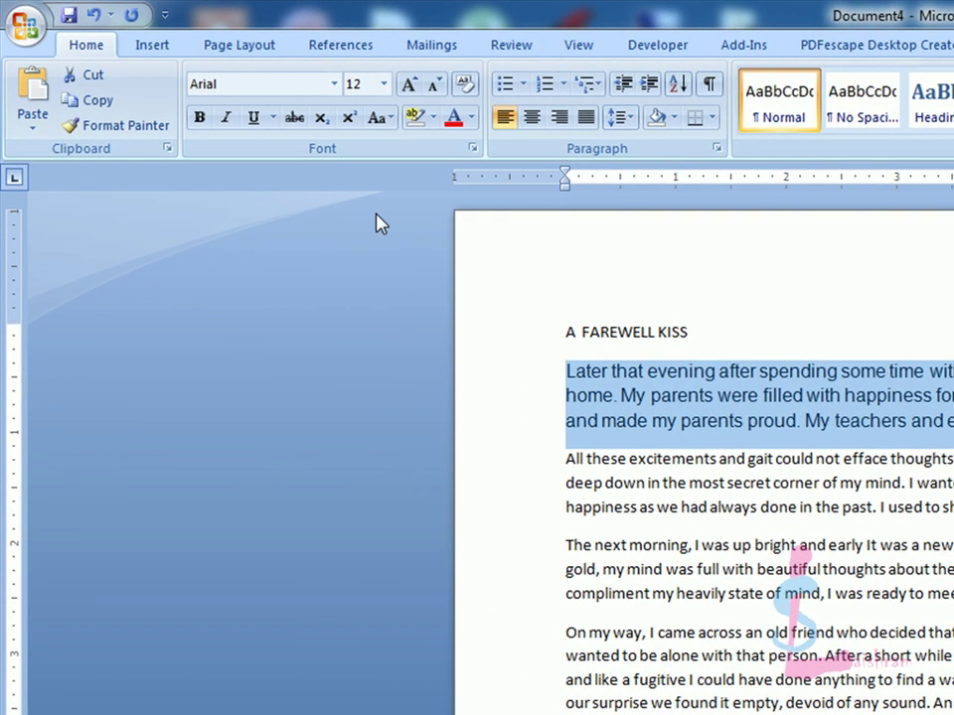
left_click(707, 397)
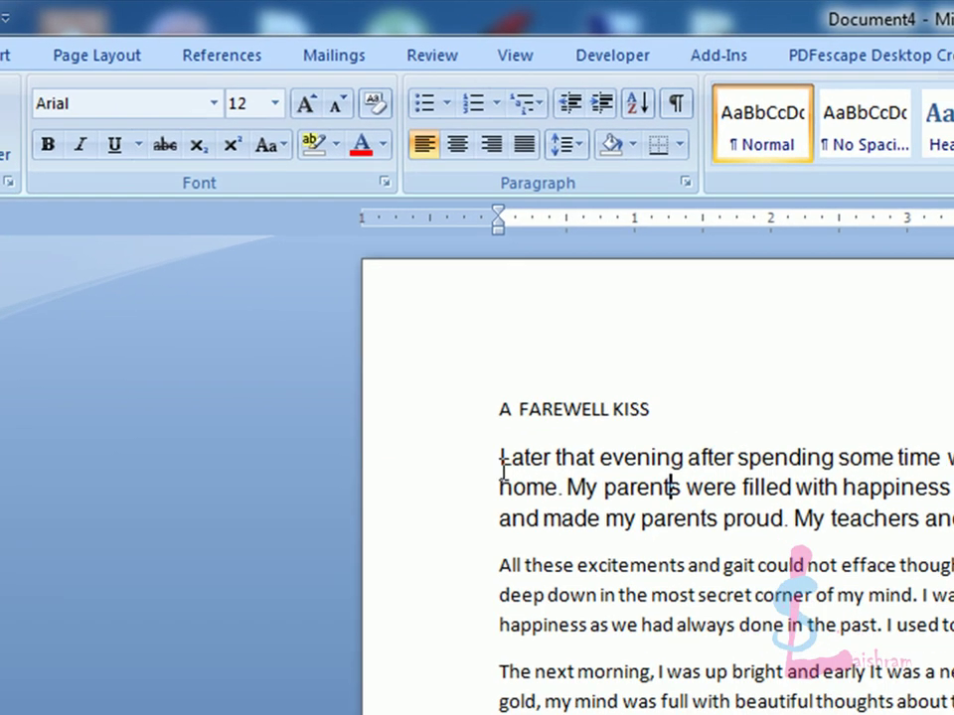
left_click_drag(503, 466, 894, 304)
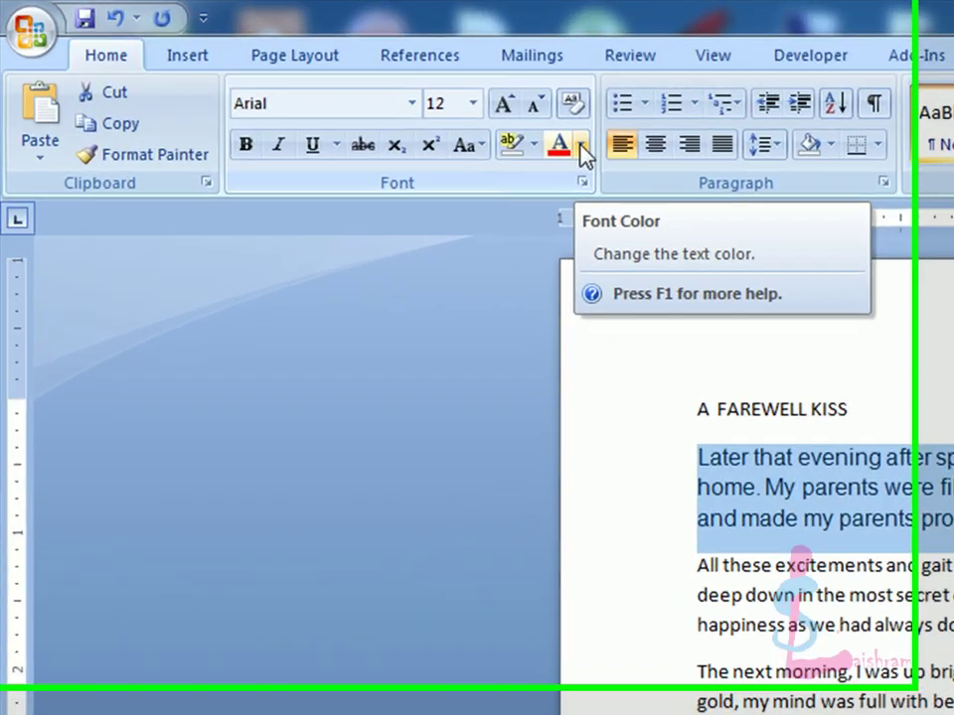
- Colour the selected first paragraph with the standard Red font colour
left_click(345, 88)
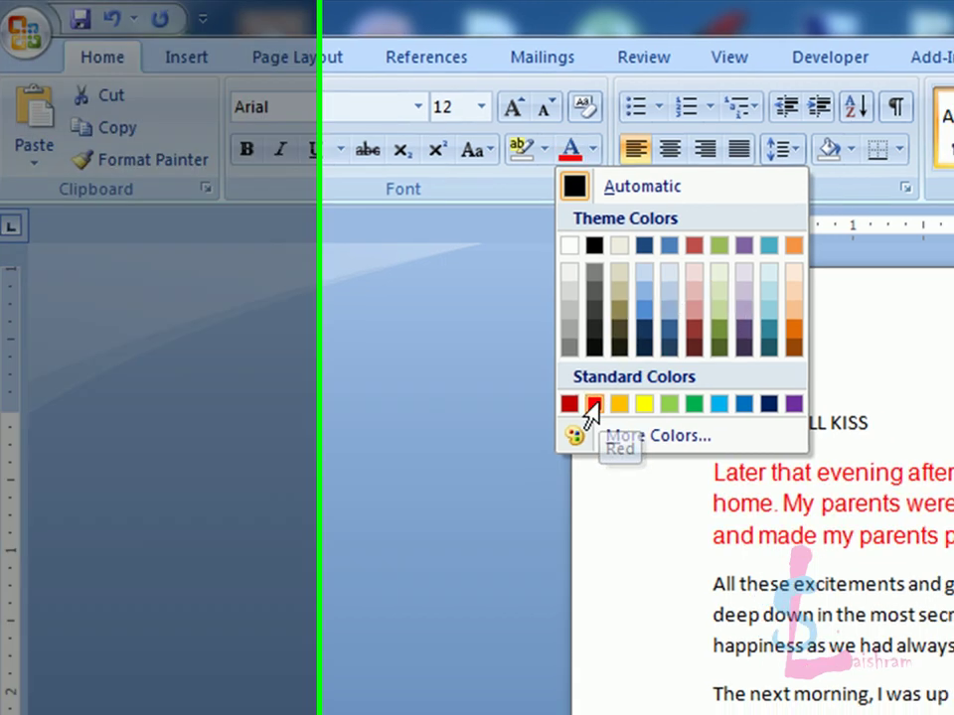
left_click(613, 410)
left_click(323, 267)
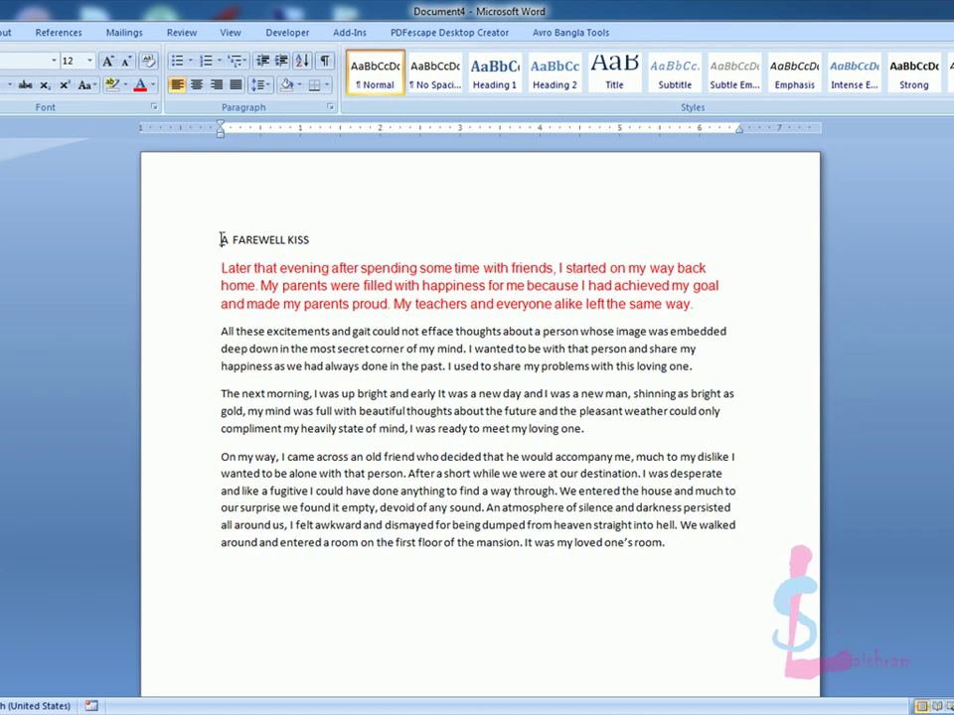
- Make the 'A FAREWELL KISS' title bold, italic and underlined
left_click_drag(223, 239, 310, 241)
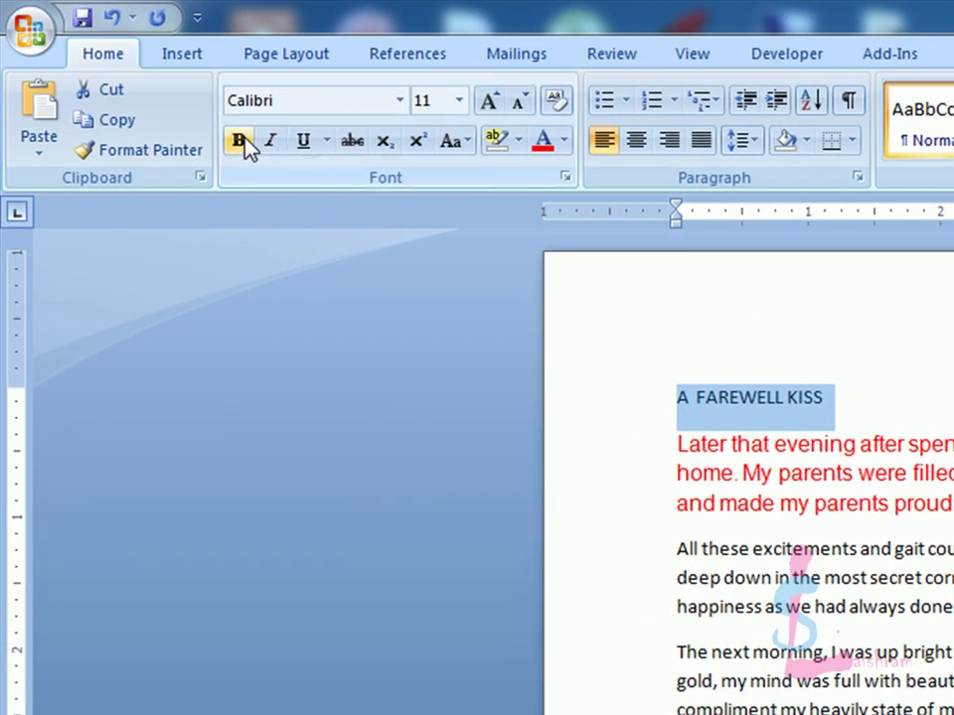
left_click(243, 142)
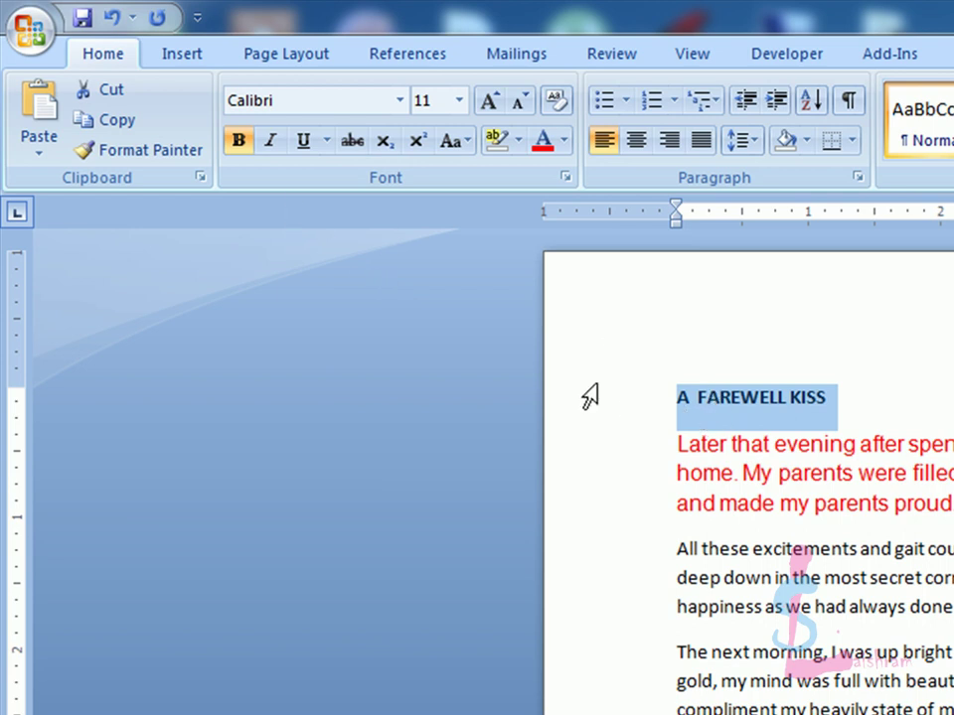
left_click(267, 147)
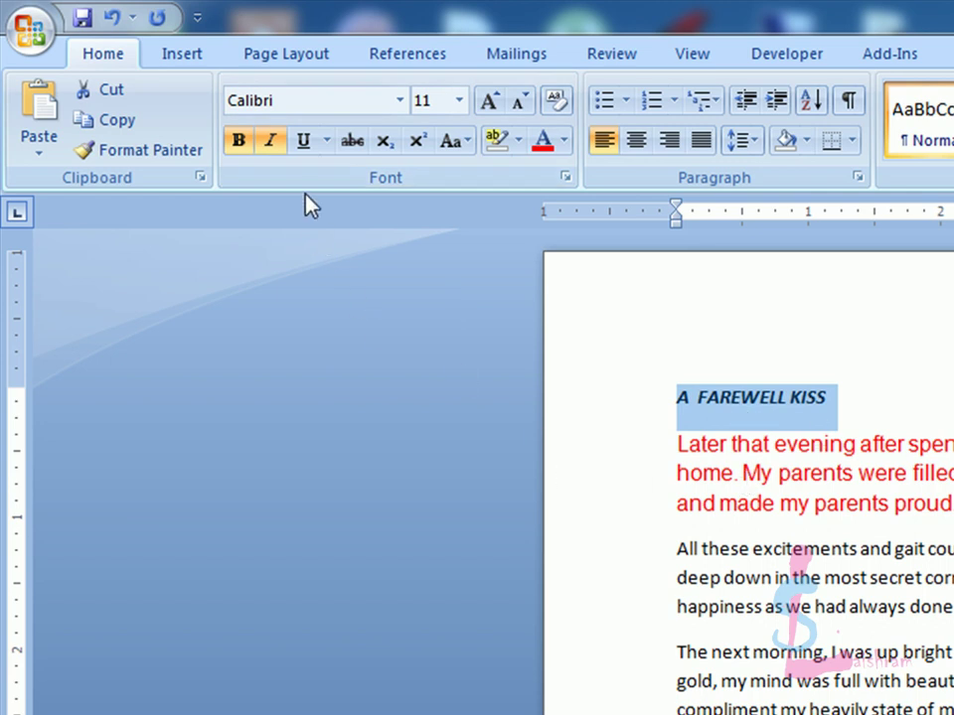
left_click(305, 151)
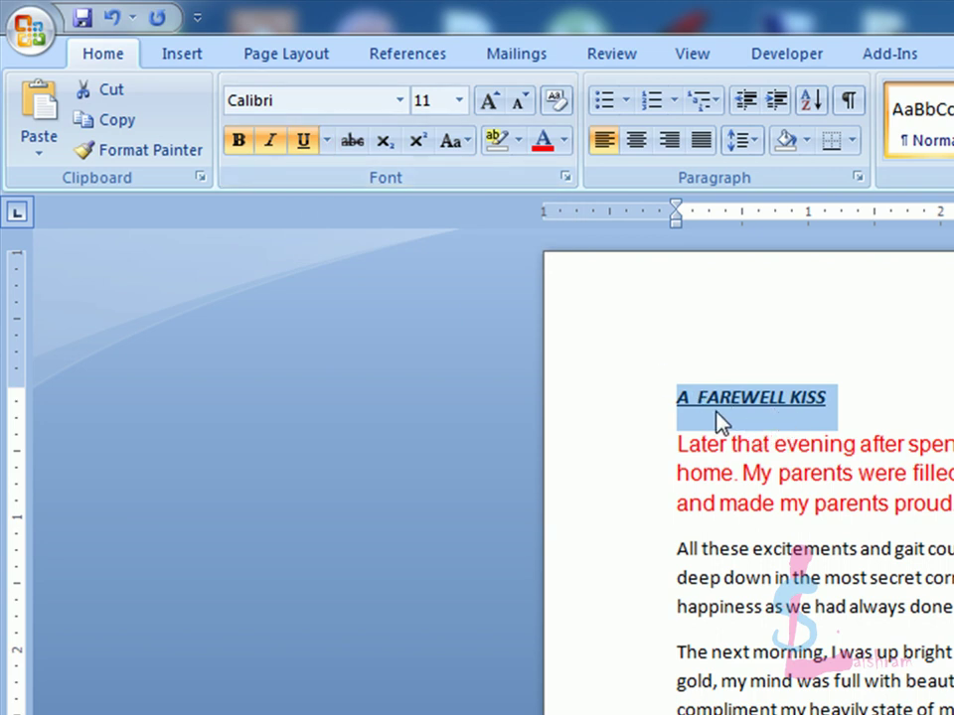
left_click_drag(849, 401, 668, 415)
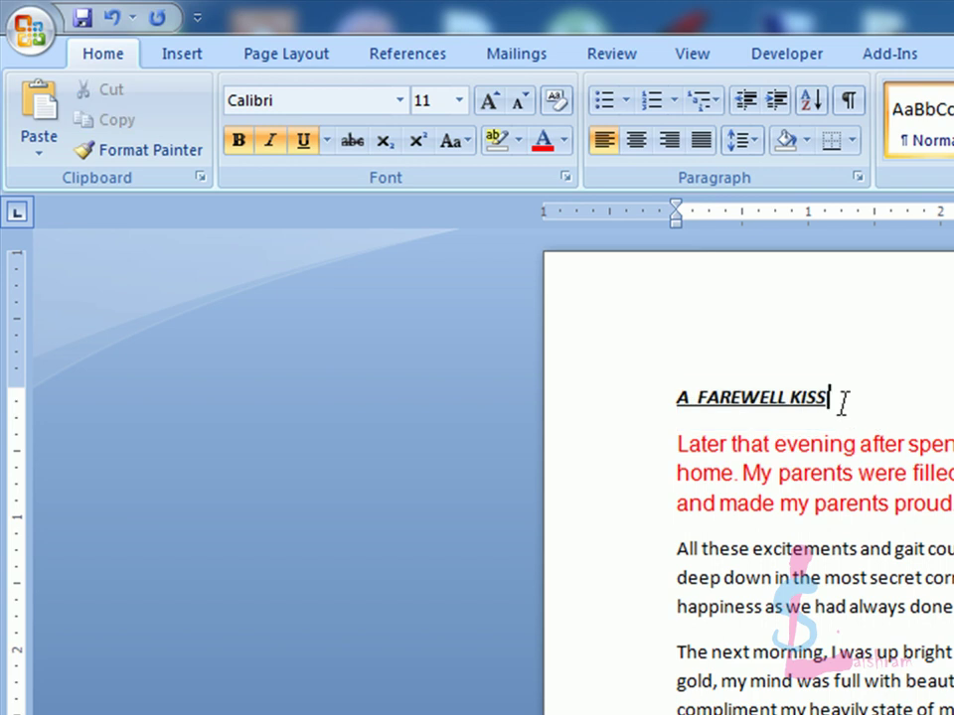
left_click(303, 143)
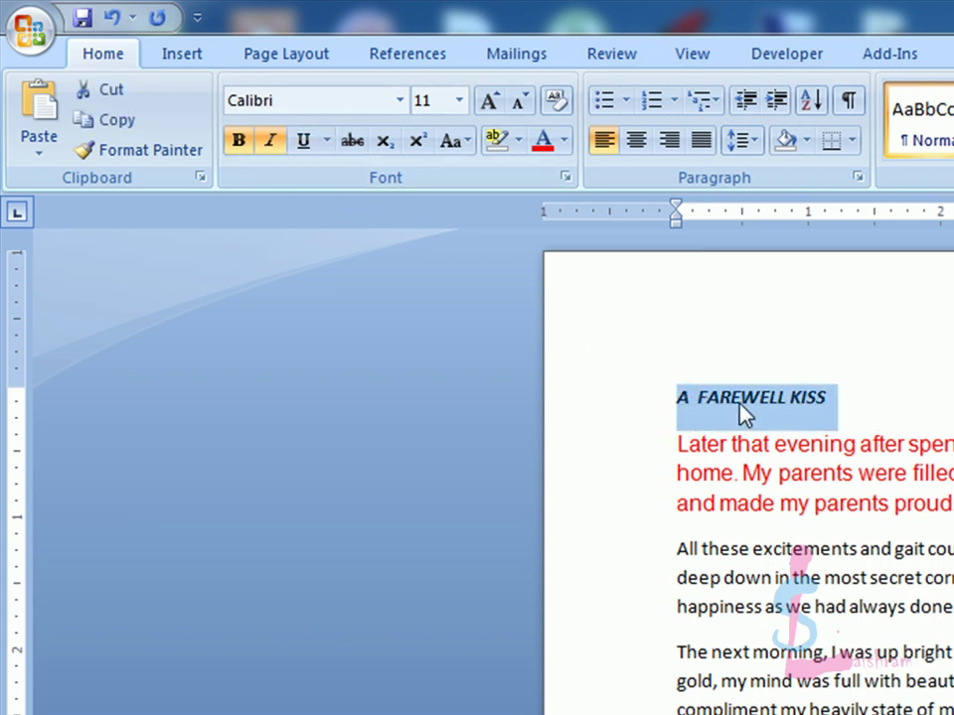
left_click(304, 141)
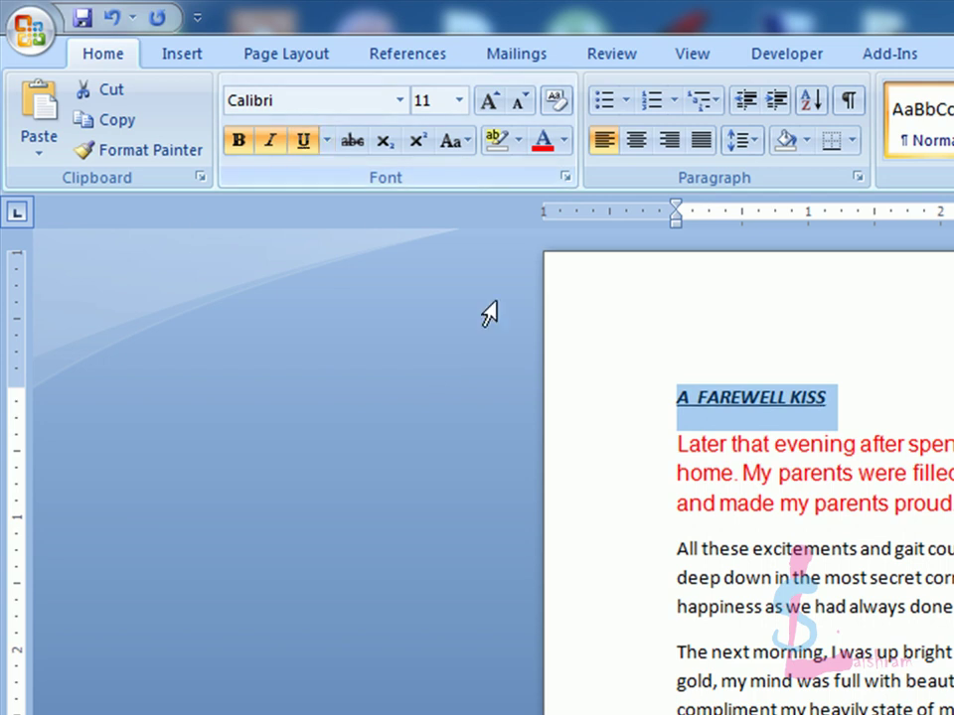
left_click(840, 447)
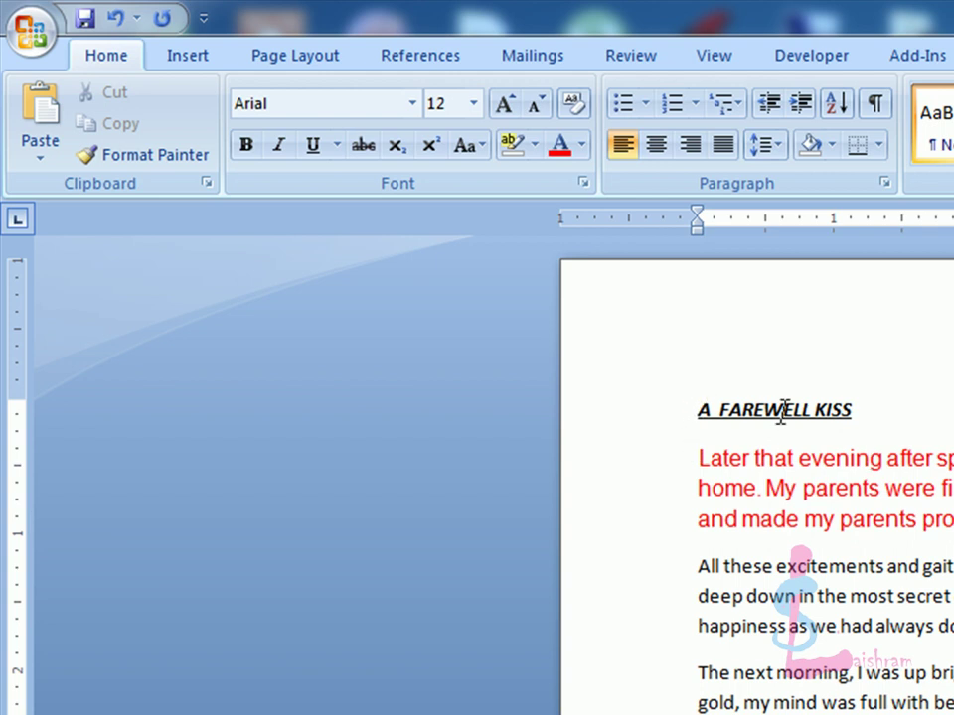
- Center the 'A FAREWELL KISS' title, after briefly trying right alignment
mouse_move(700, 406)
left_mouse_down()
mouse_move(740, 402)
mouse_move(663, 323)
left_mouse_up()
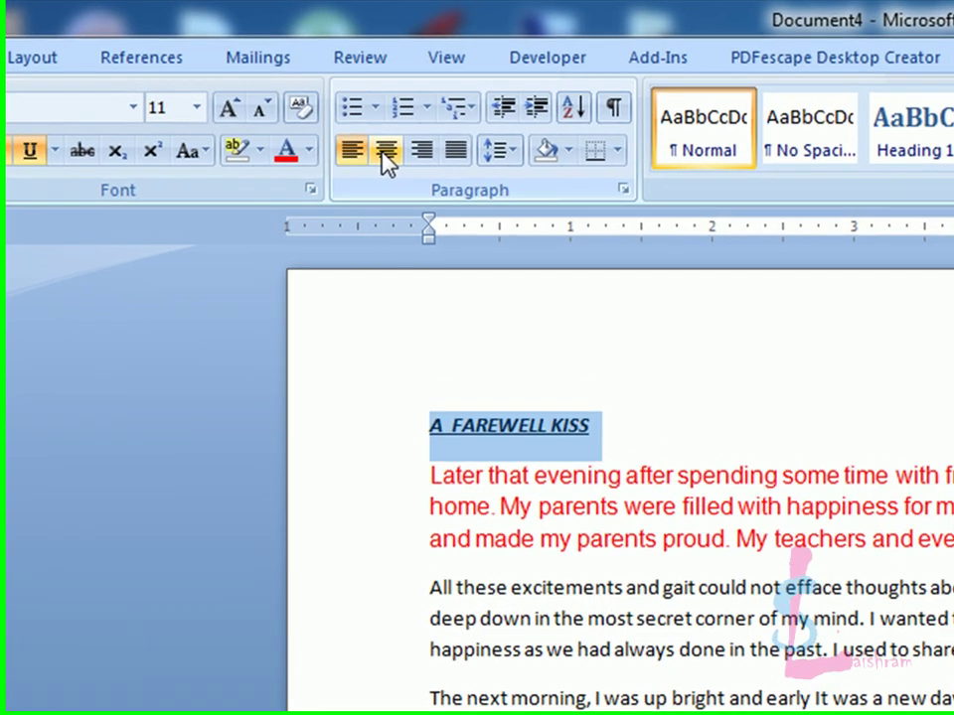
left_click(500, 111)
left_click(834, 418)
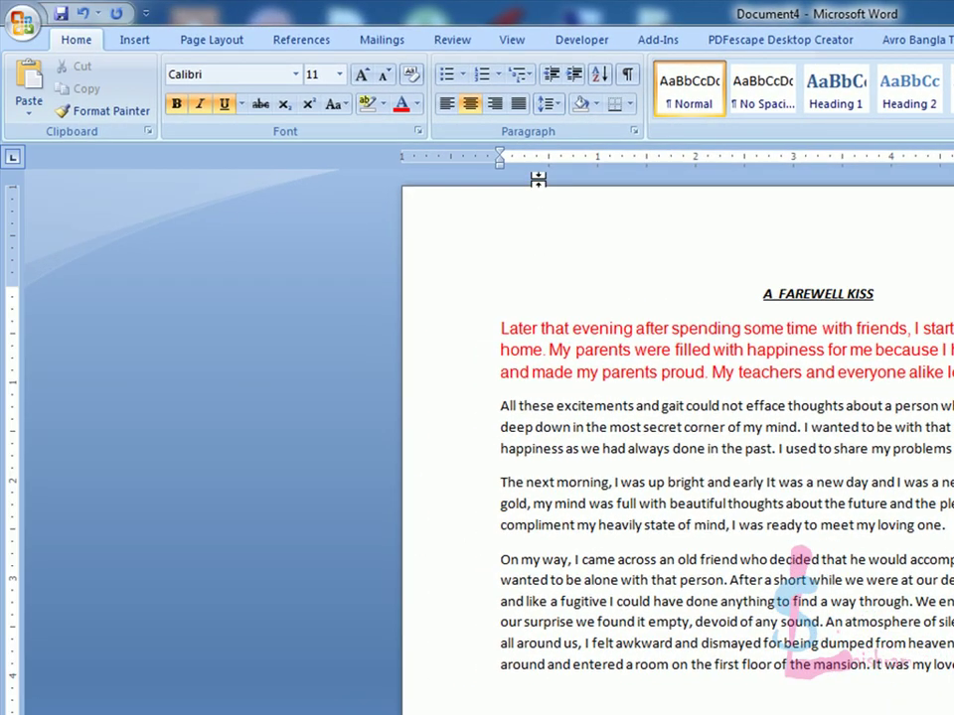
left_click_drag(761, 292, 875, 293)
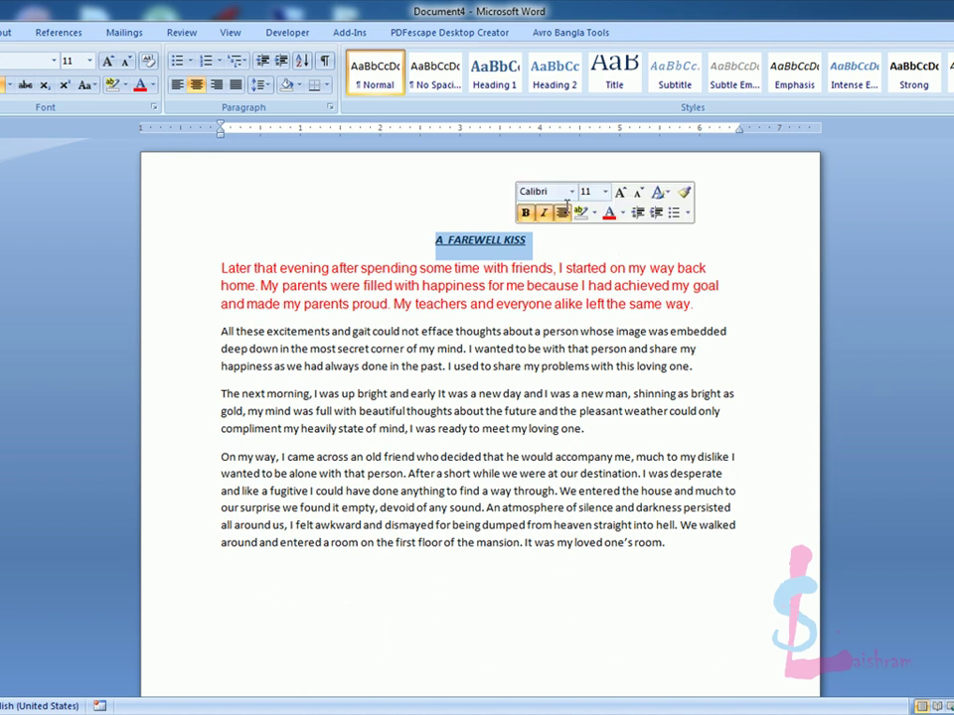
left_click(216, 85)
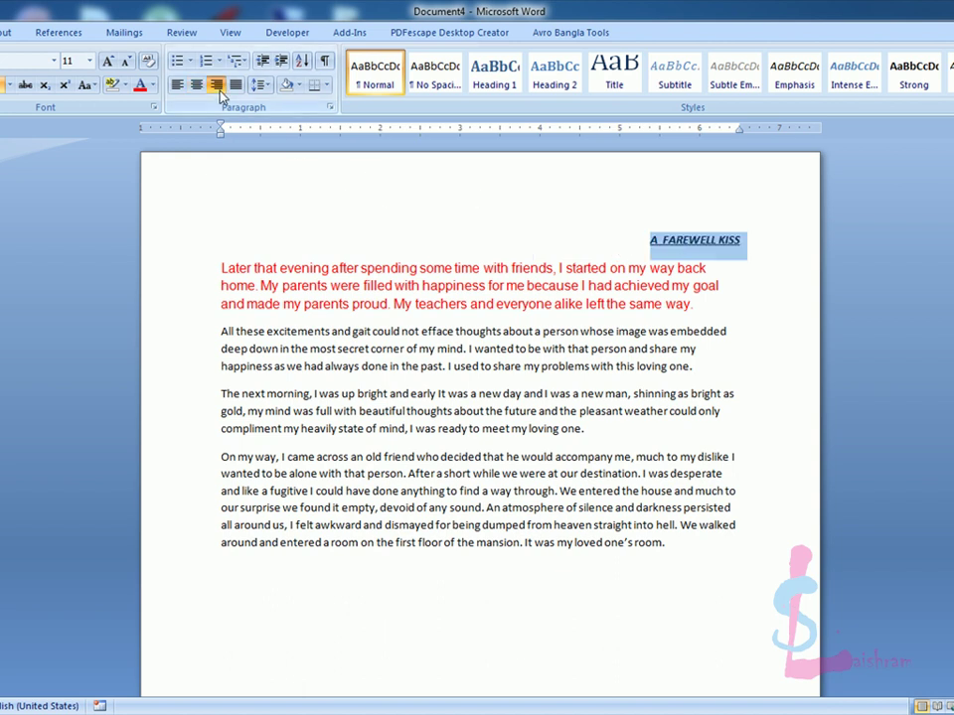
left_click(705, 241)
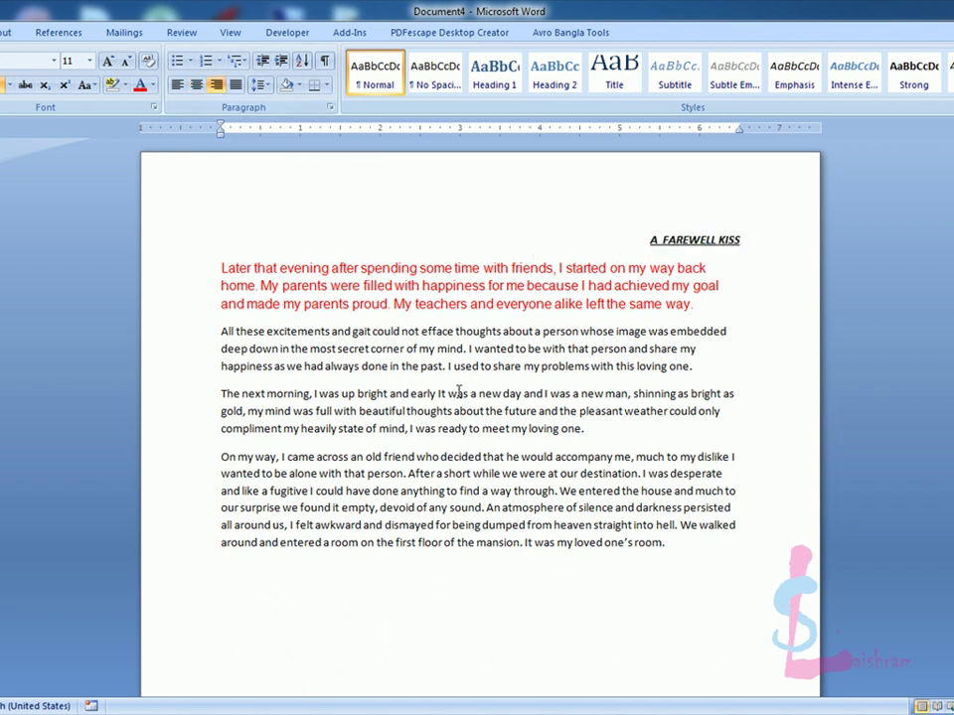
left_click_drag(642, 240, 744, 240)
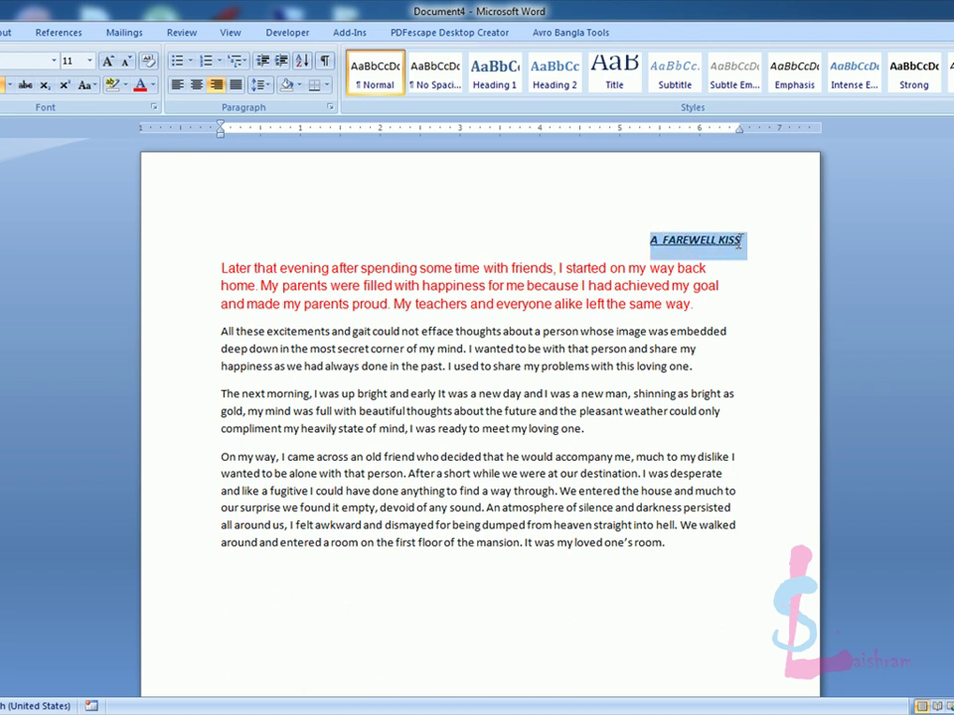
left_click(198, 86)
left_click(413, 349)
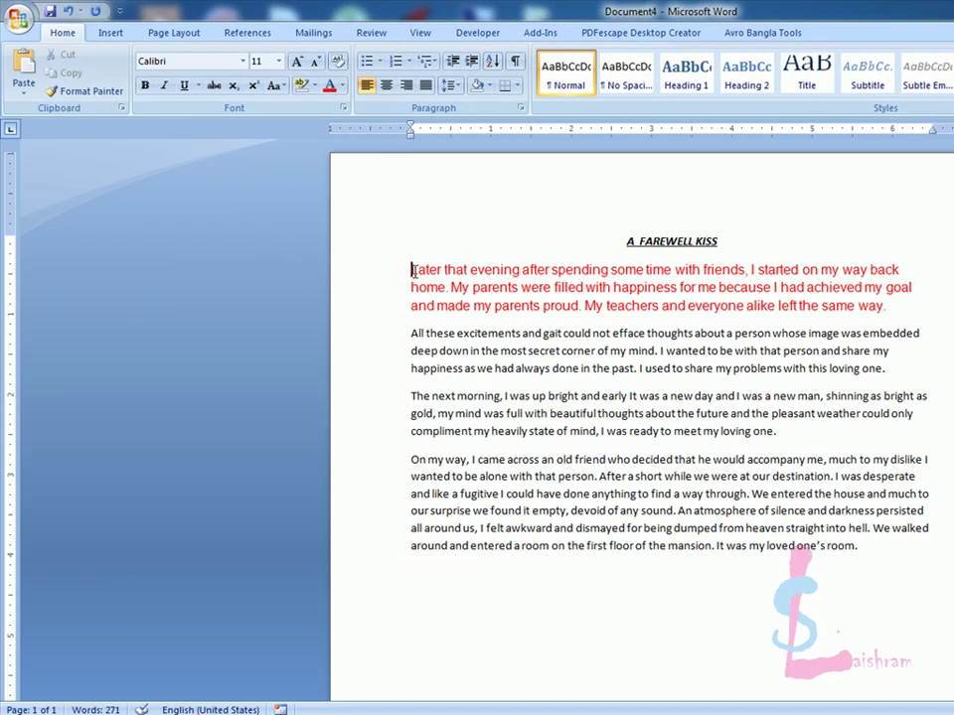
- Justify the body paragraphs from 'Later' to the end of the story
left_click_drag(412, 270, 894, 541)
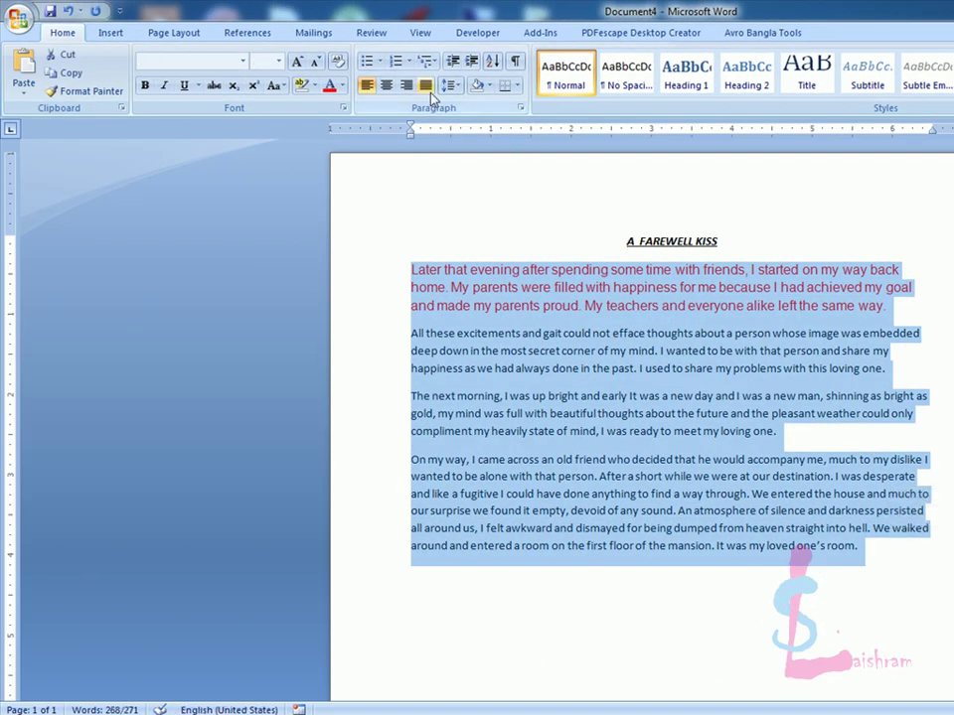
left_click(430, 87)
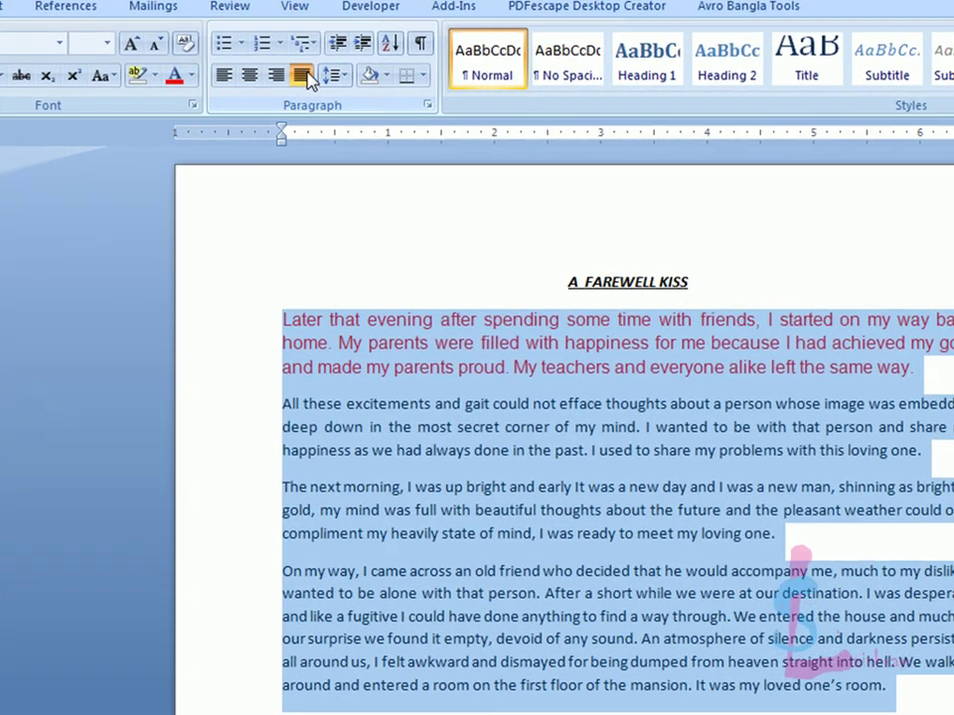
left_click(728, 487)
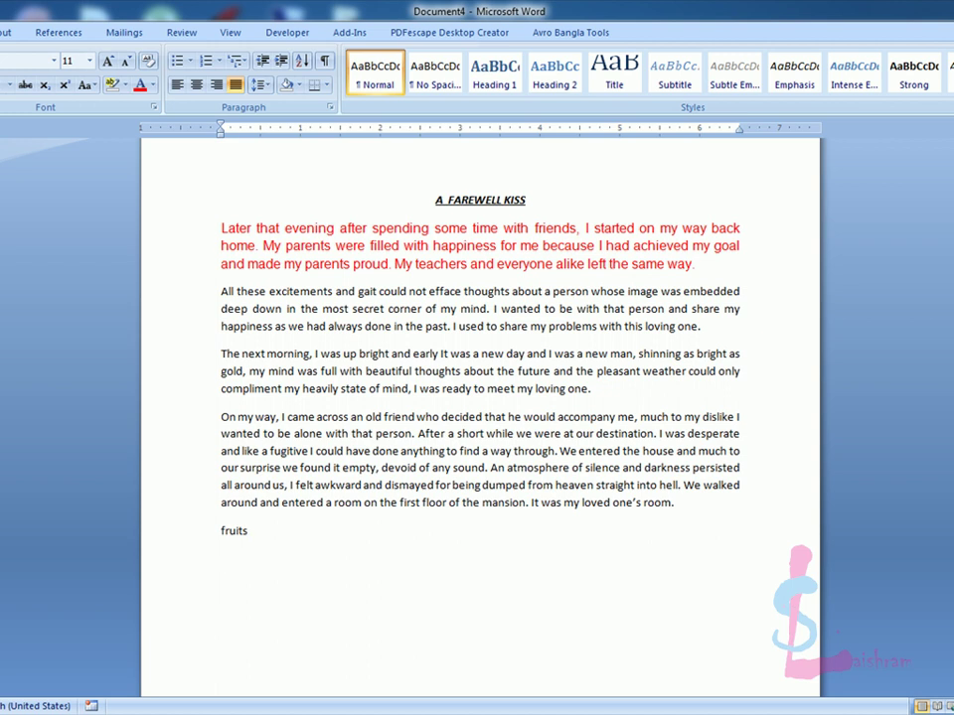
- Under 'fruits', build a 1. 2. 3. numbered list of apple, orange and grapes, then end the numbering
key("Return")
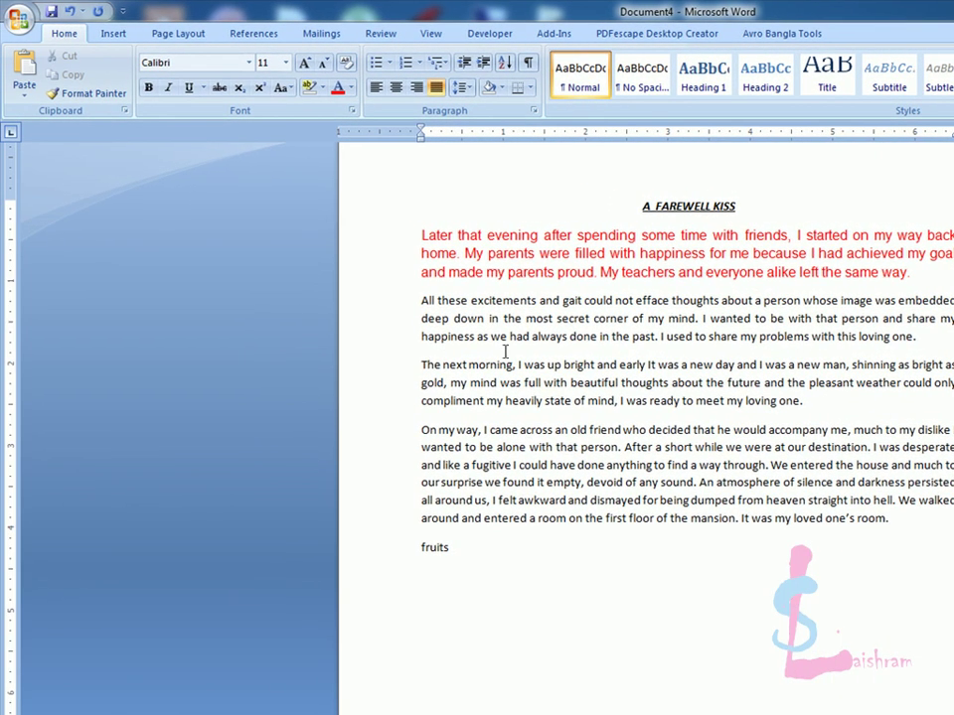
left_click(406, 63)
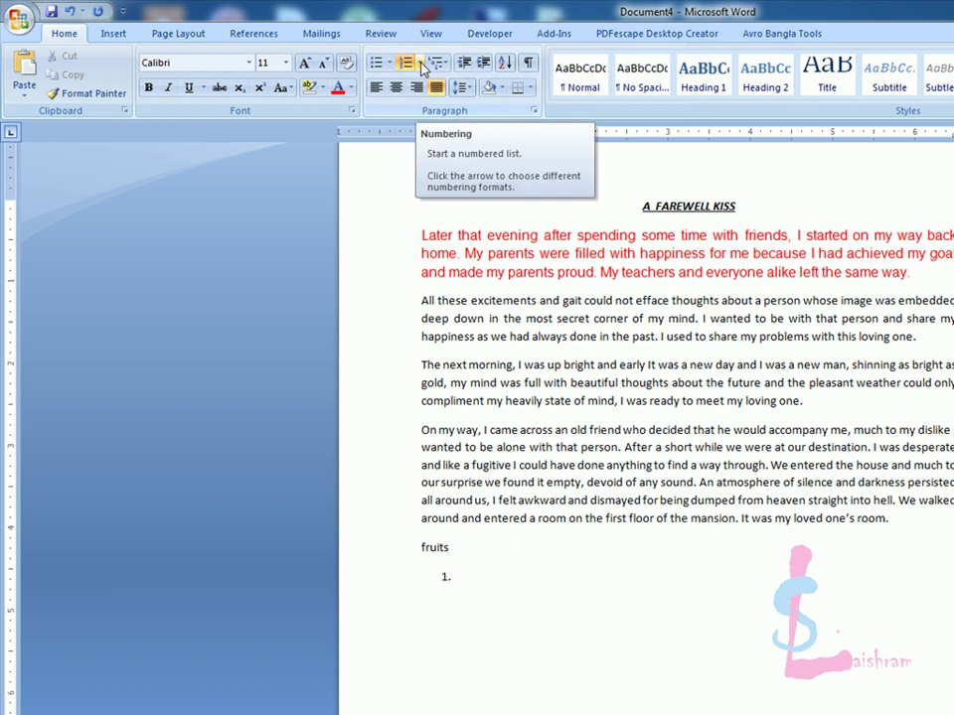
left_click(421, 63)
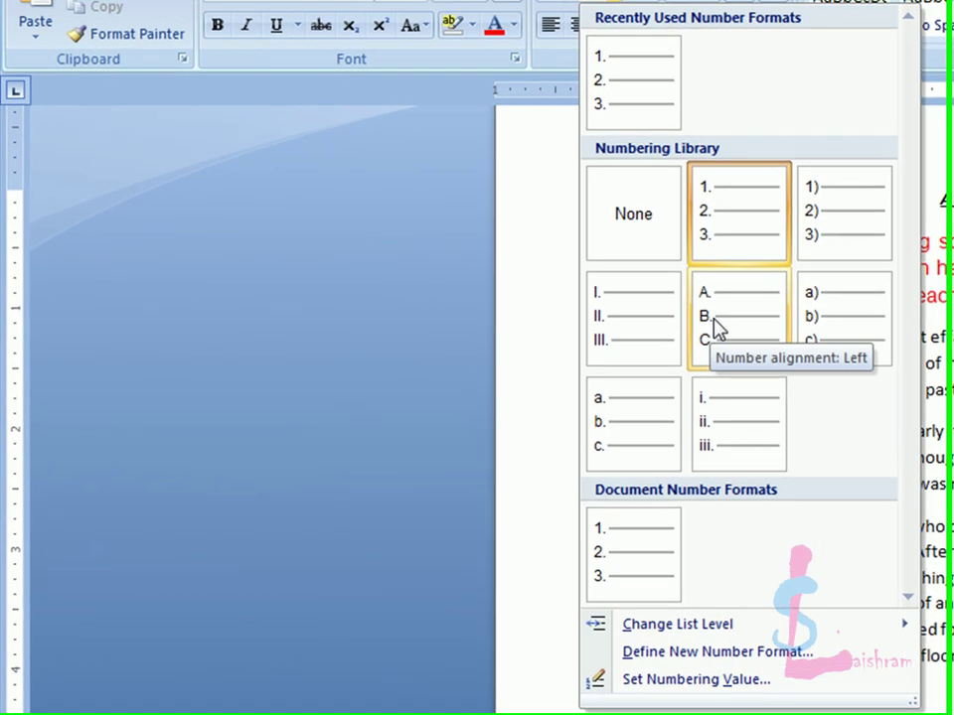
left_click(747, 229)
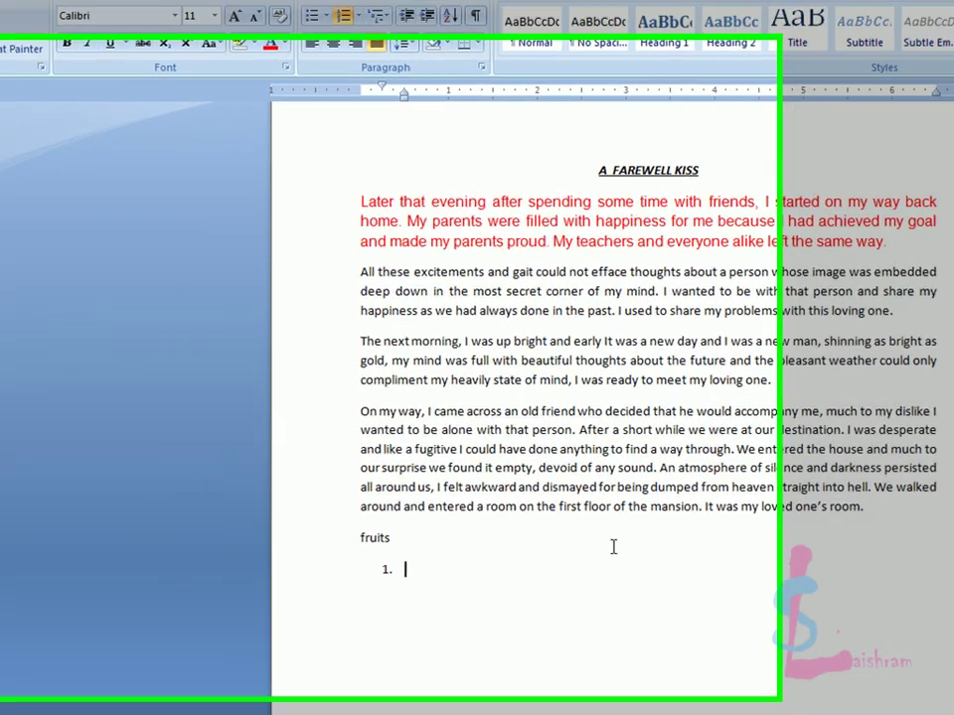
type("apple")
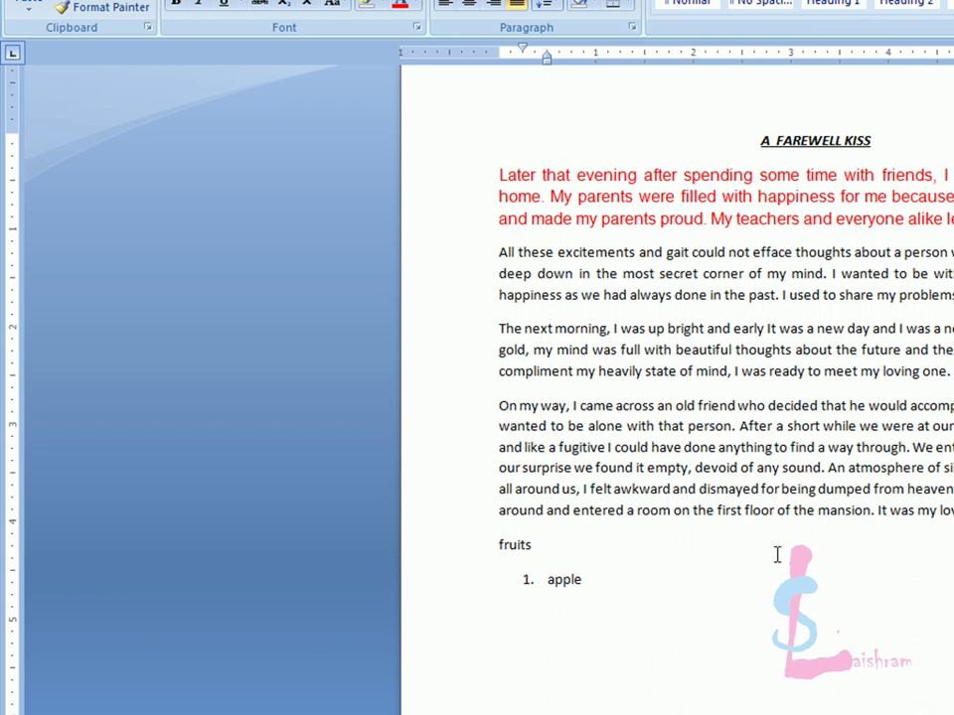
key("Return")
type("grapes")
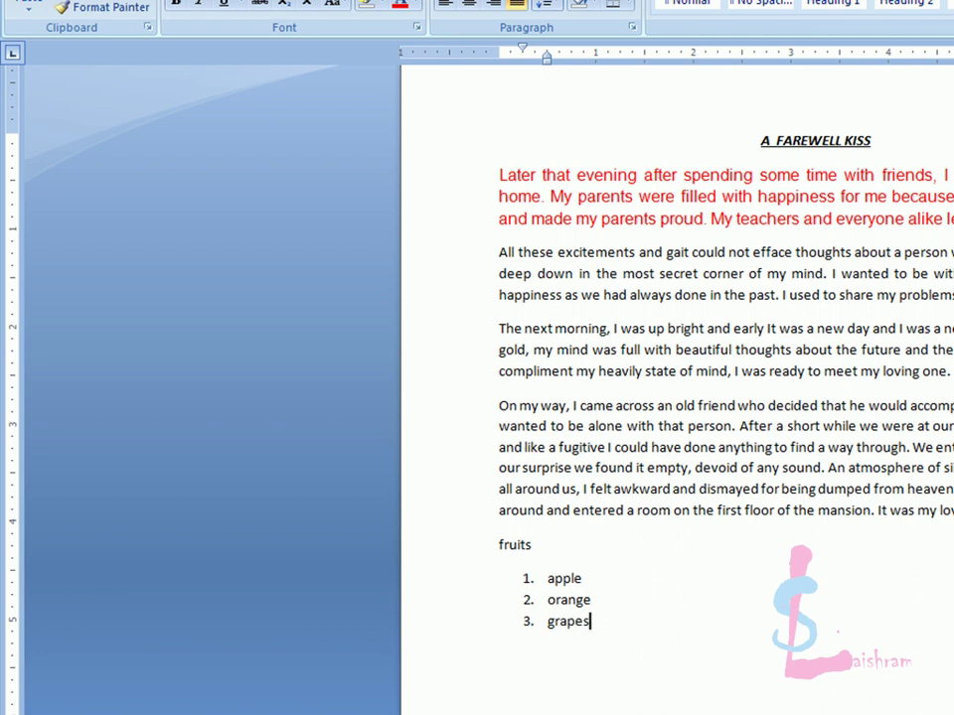
key("Return")
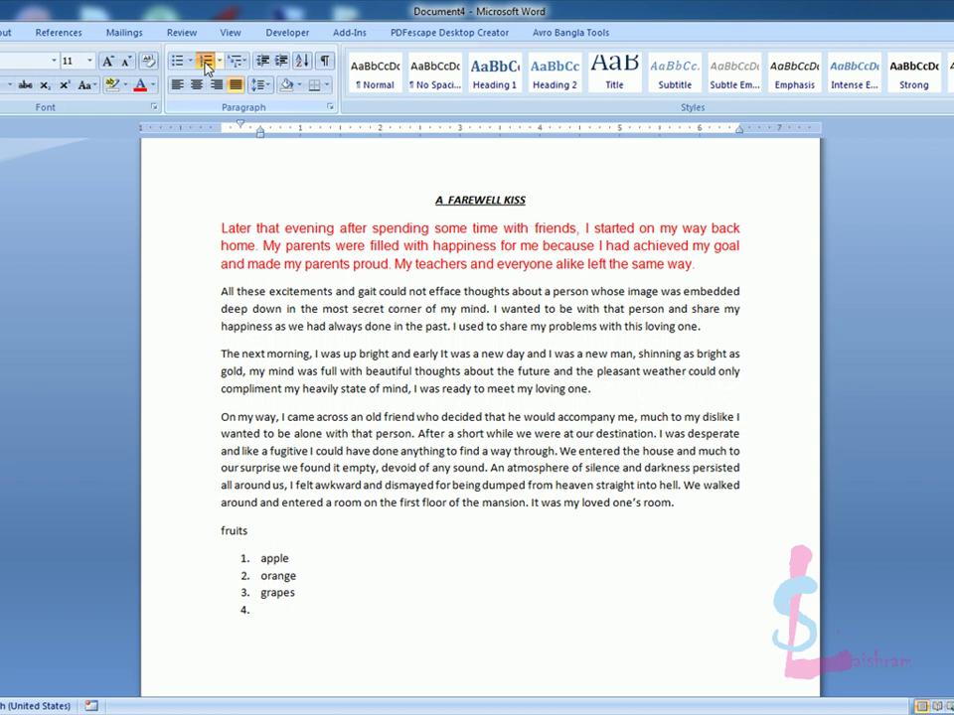
left_click(206, 65)
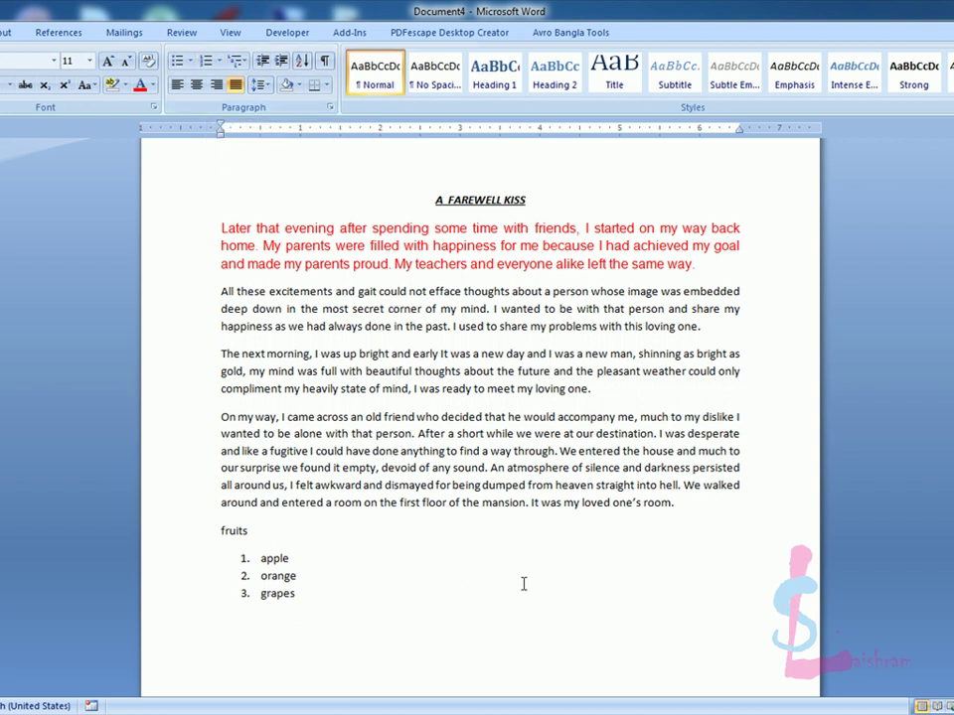
scroll(523, 584, "down", 1)
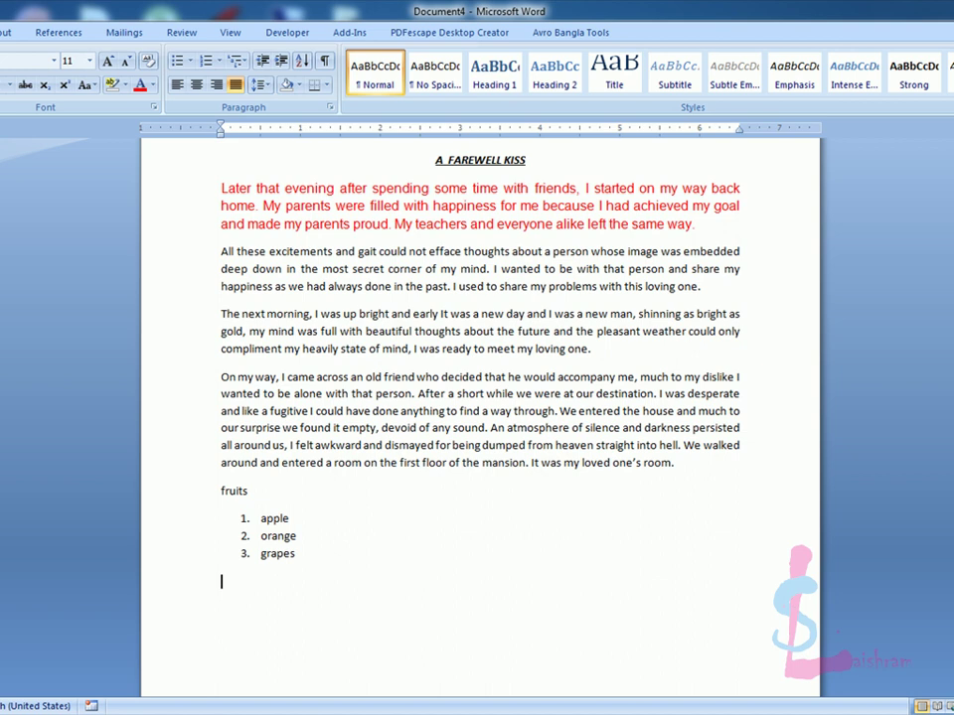
- Start a check-mark bulleted list beneath the 'color' line
scroll(480, 417, "down", 1)
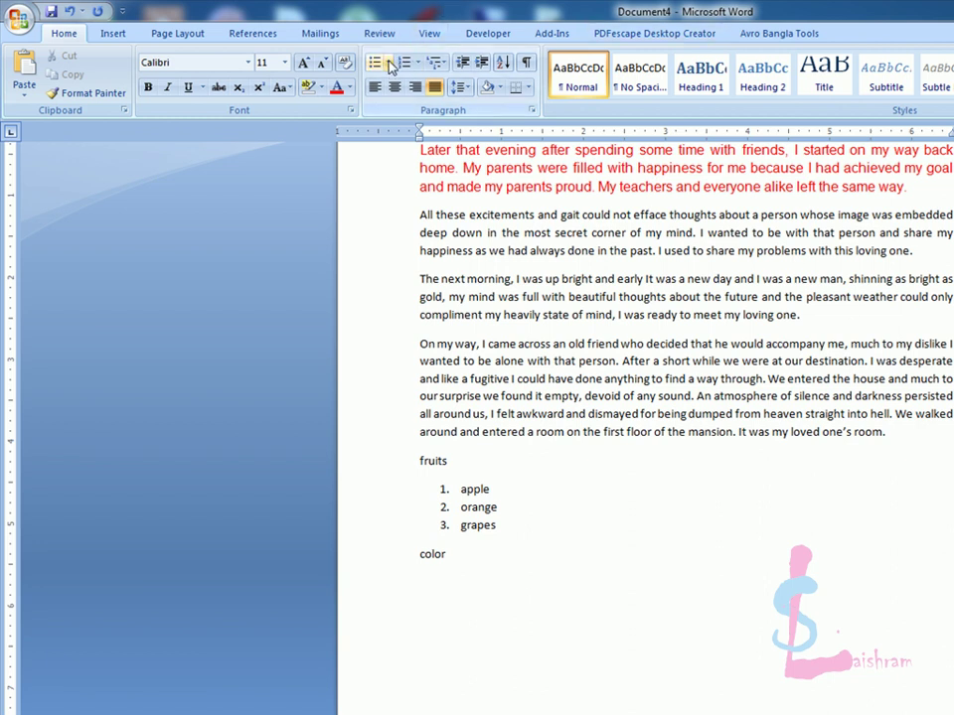
left_click(389, 63)
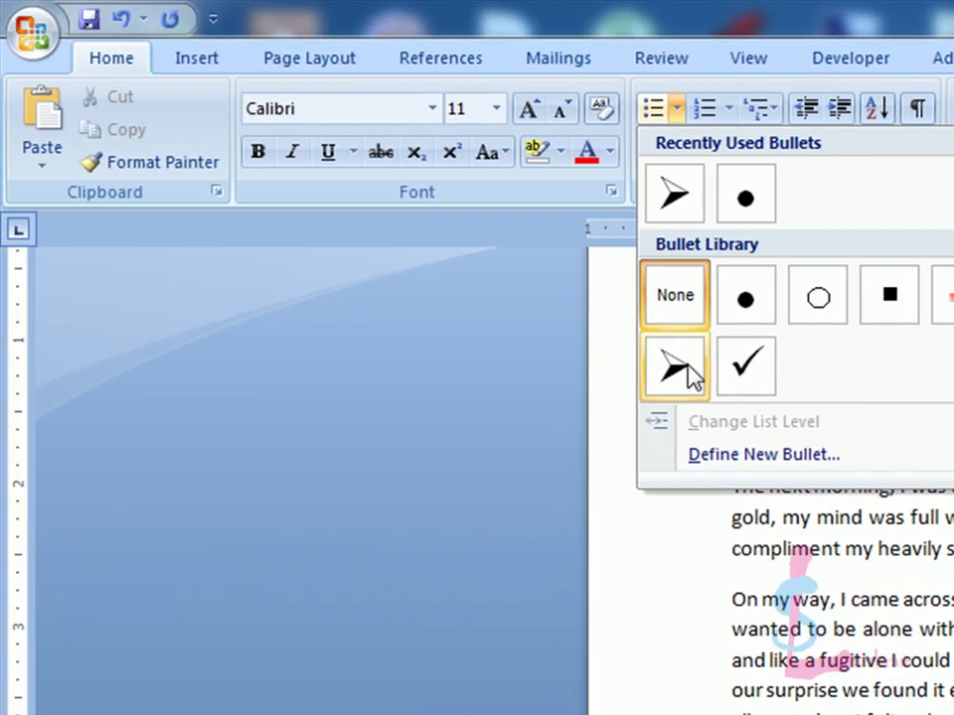
left_click(740, 376)
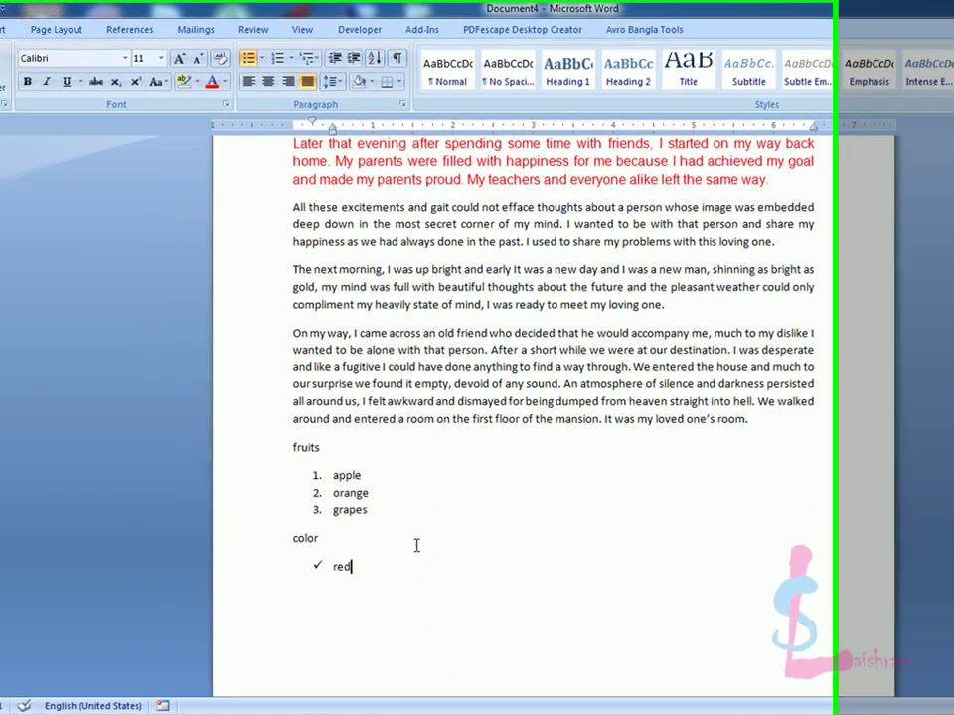
type("red")
- Add blue and yellow as check-mark items after red, then end the bullets
key("Return")
type("blue")
key("Return")
type("yr")
key("BackSpace")
type("ellow")
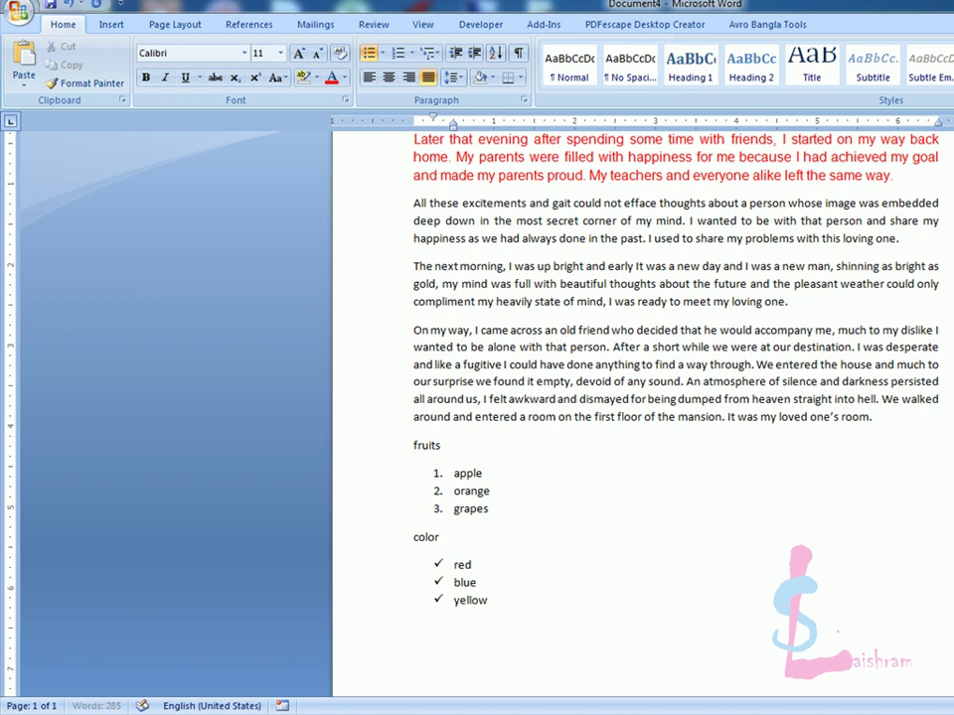
key("Return")
left_click(370, 60)
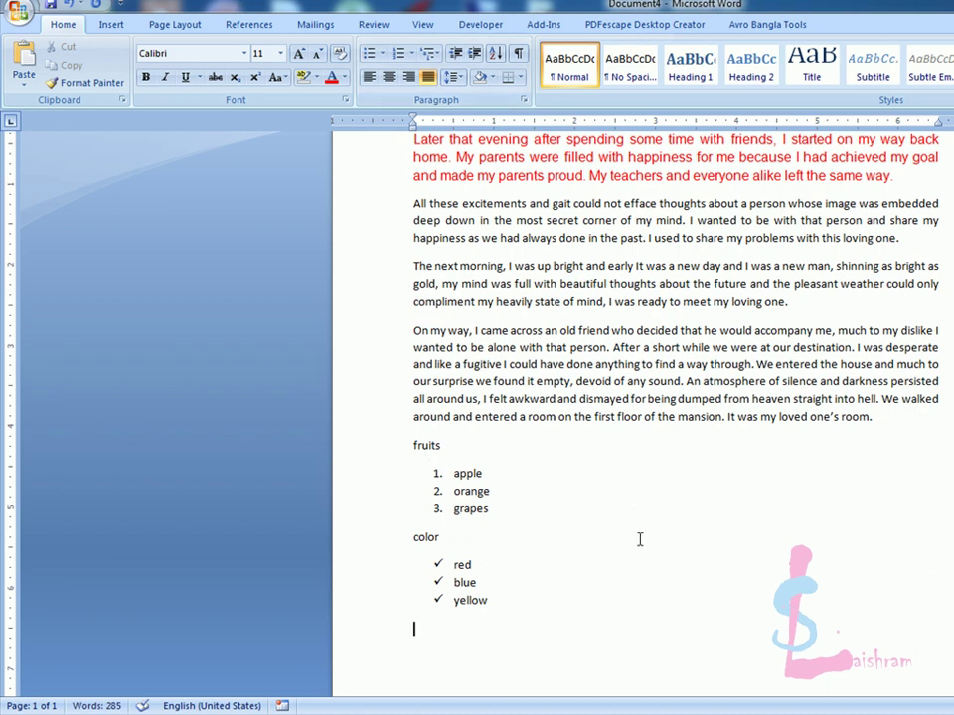
scroll(640, 540, "up", 2)
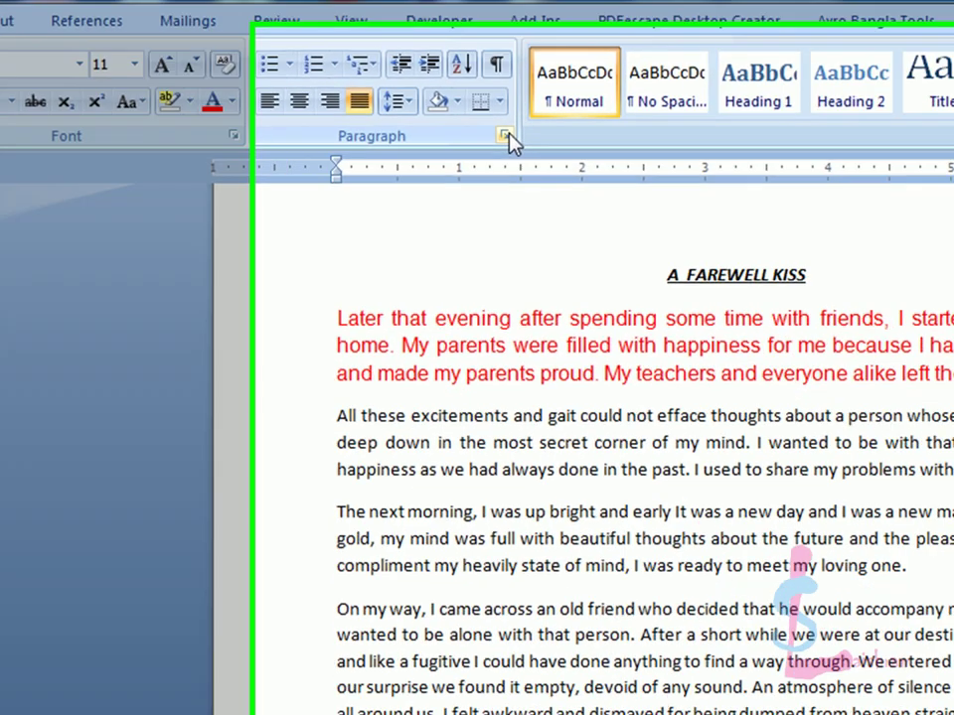
left_click(507, 138)
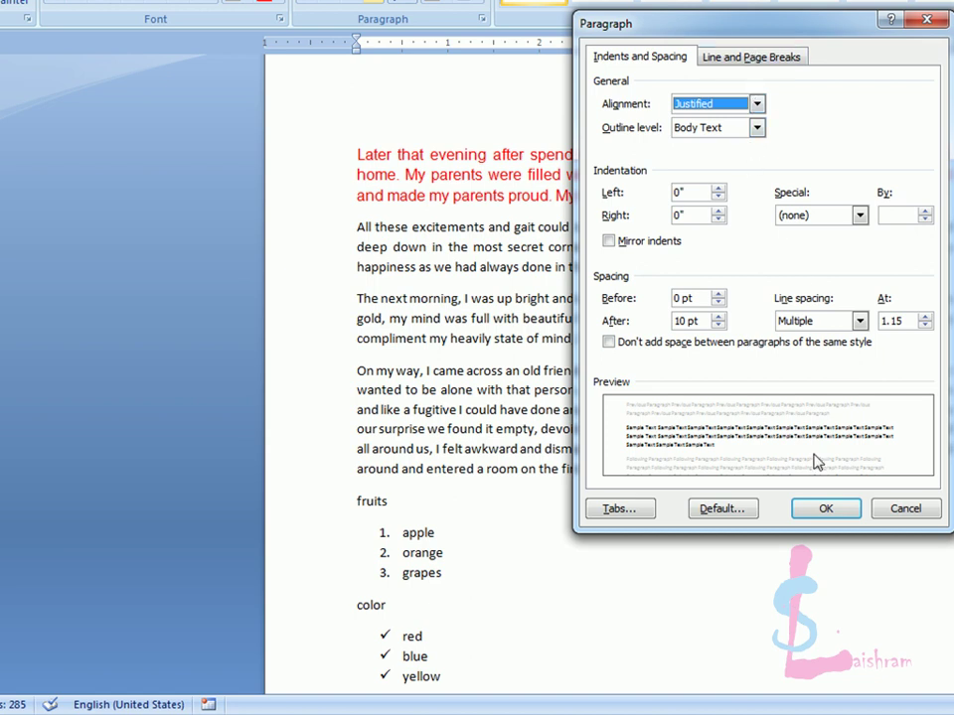
left_click(826, 509)
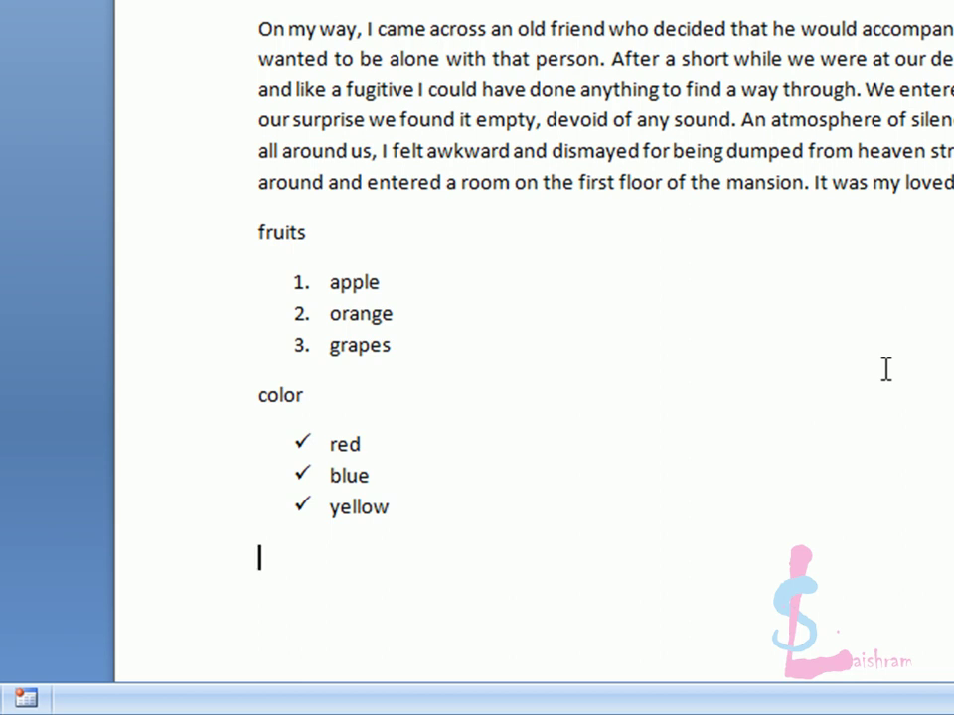
scroll(886, 370, "down", 1)
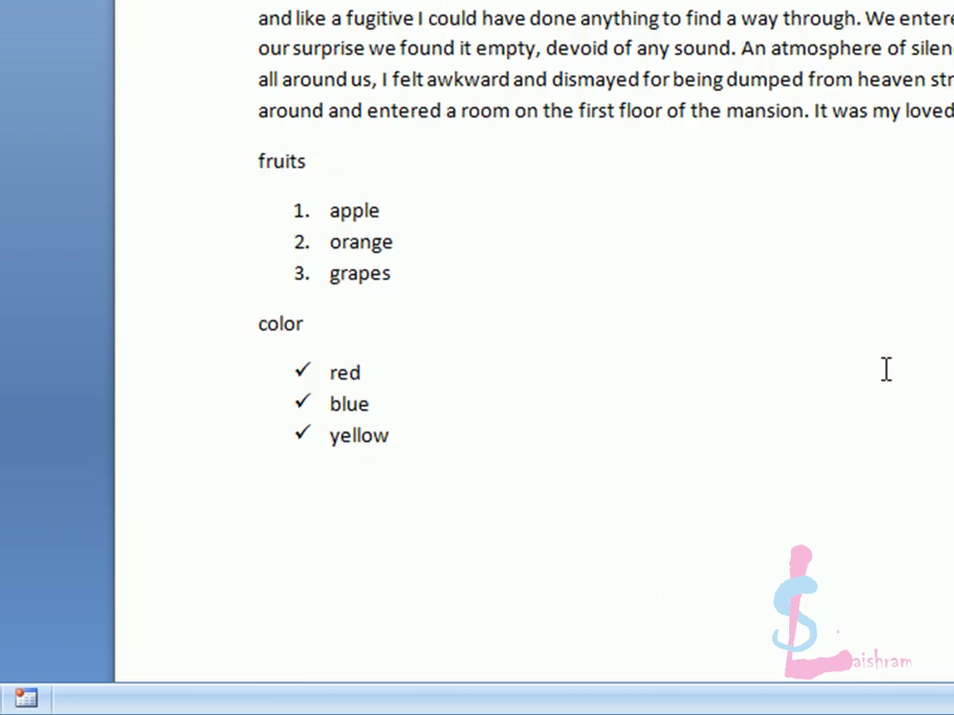
scroll(886, 369, "down", 1)
scroll(887, 369, "down", 1)
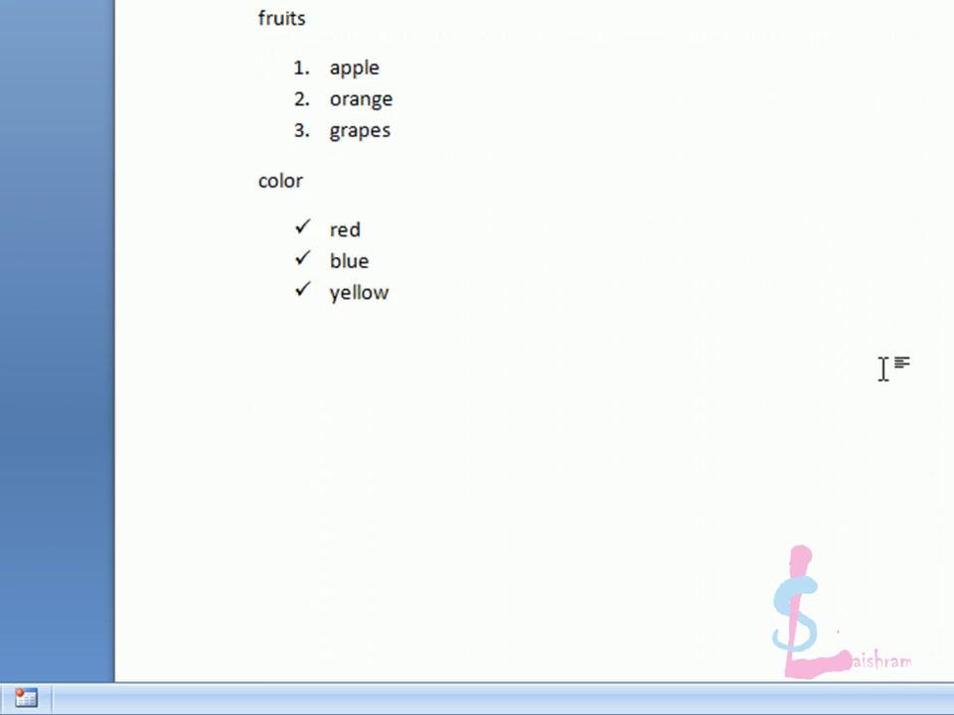